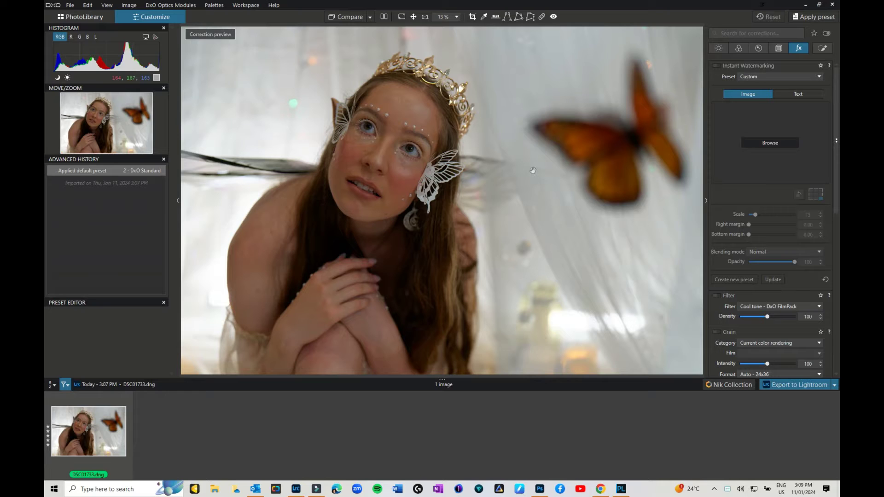
View the fairy portrait with its folders and metadata in the photo library, and return to the editing workspace.
left_click(95, 19)
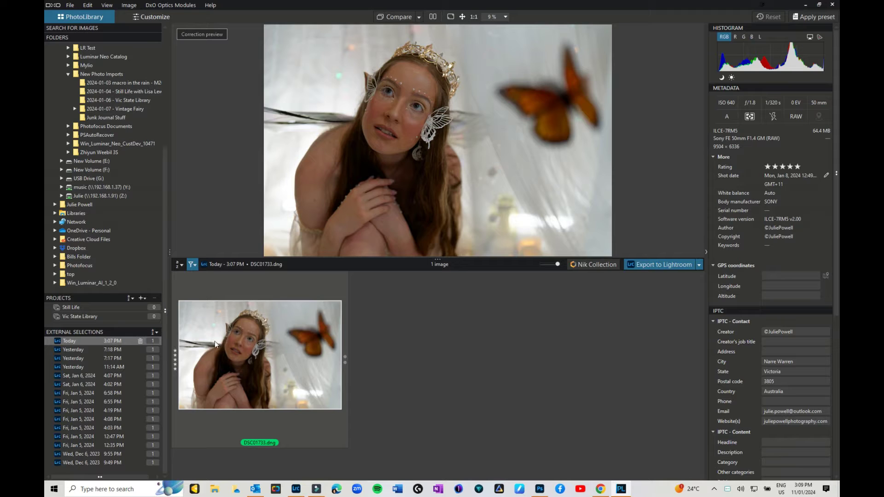
mouse_move(240, 352)
left_click(153, 18)
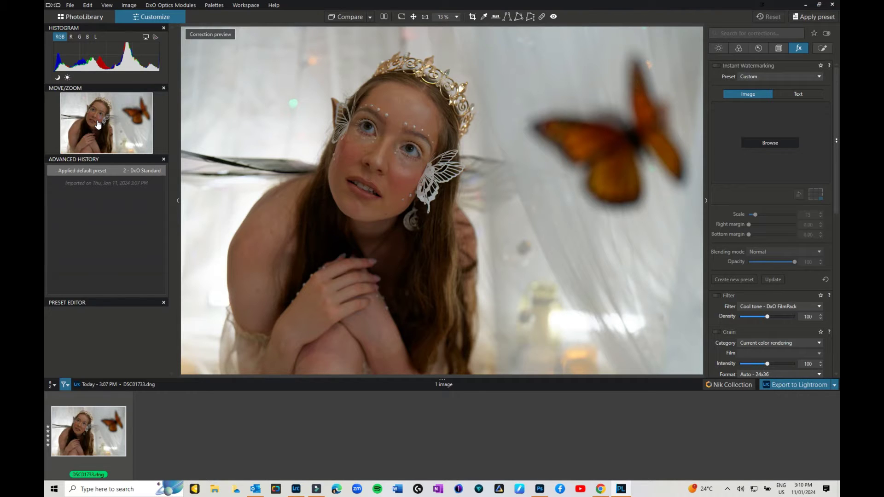
Inspect the model's face at 50% zoom and fit the whole photo back in view.
left_click(453, 18)
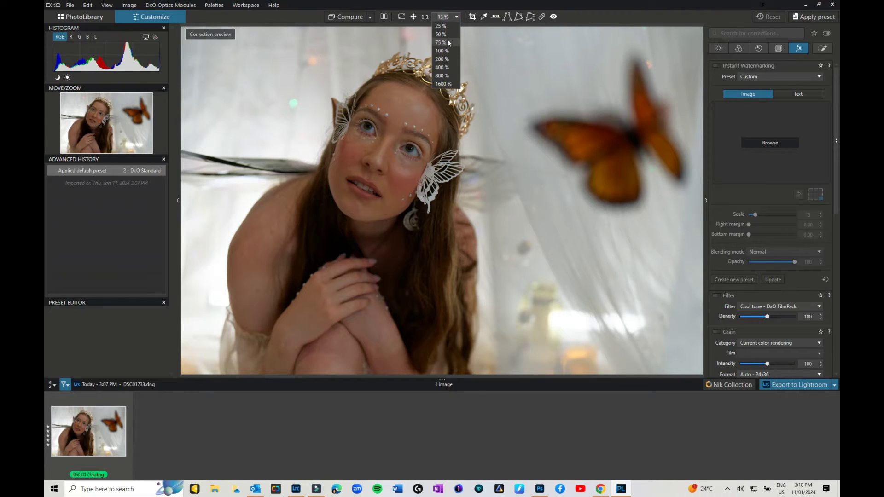
left_click(441, 34)
left_click_drag(101, 121, 101, 115)
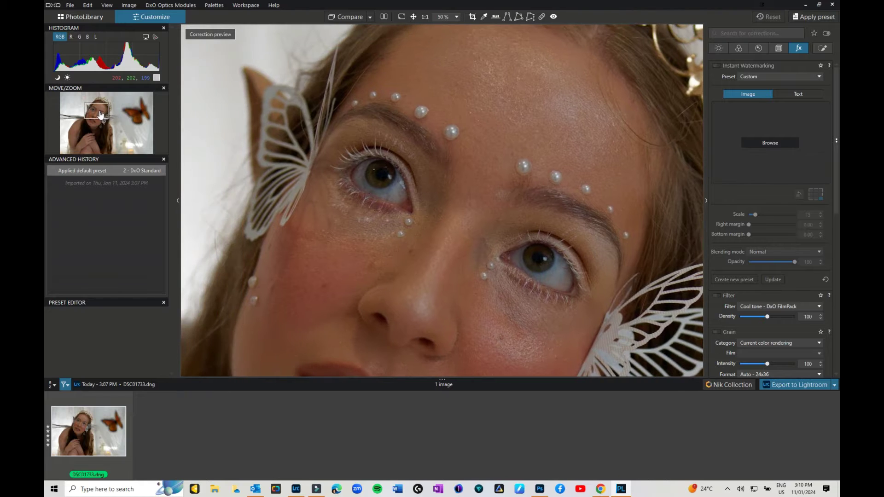
left_click(457, 17)
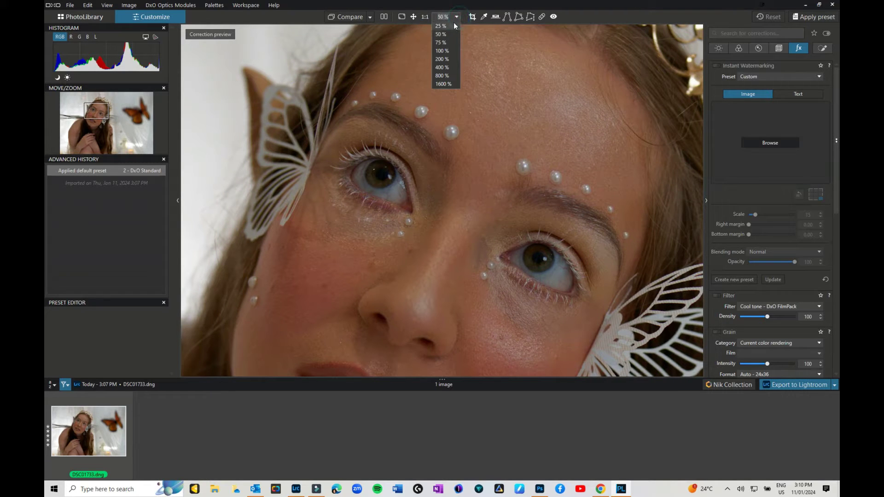
left_click(414, 18)
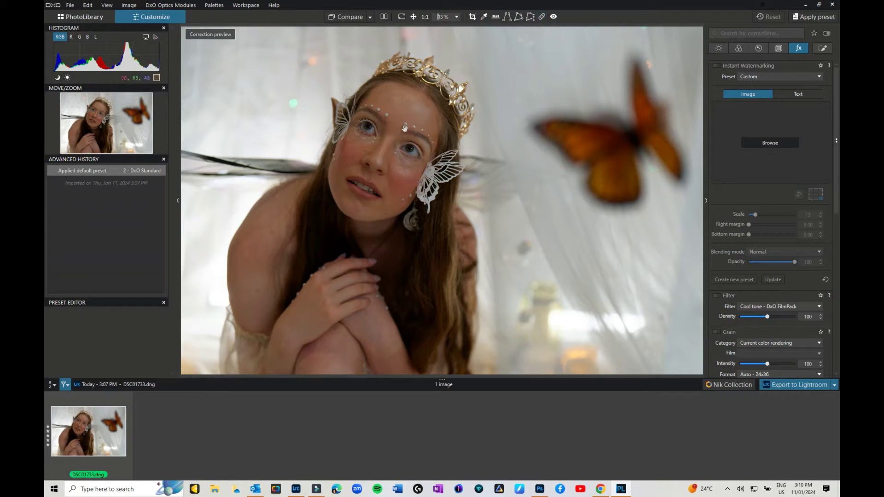
Try sampling the RAW white balance from neutral areas of the white curtain with the color picker.
left_click(483, 17)
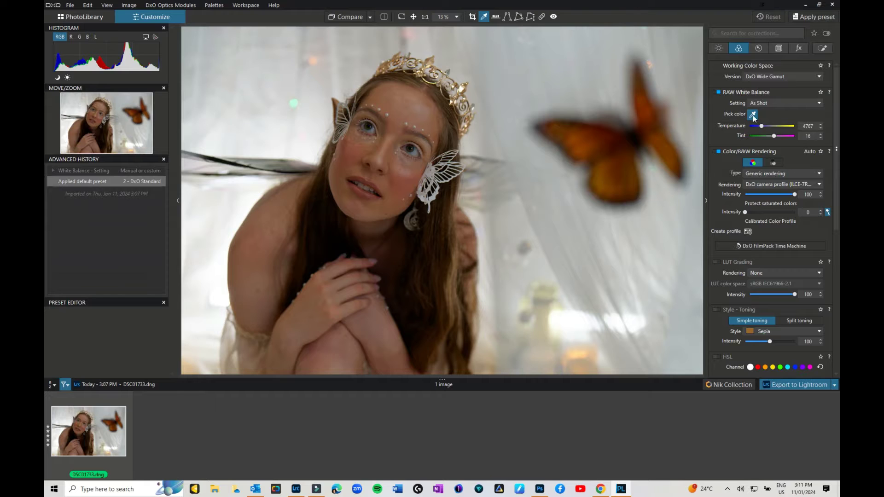
left_click(753, 115)
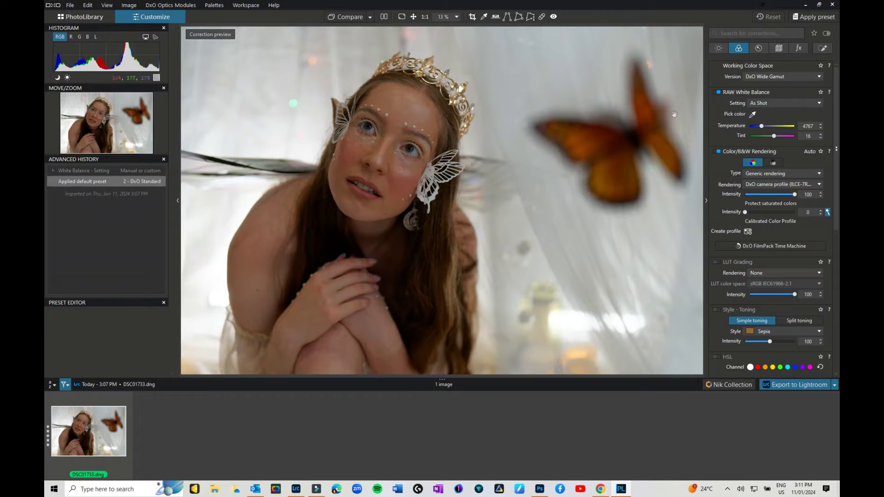
left_click(753, 114)
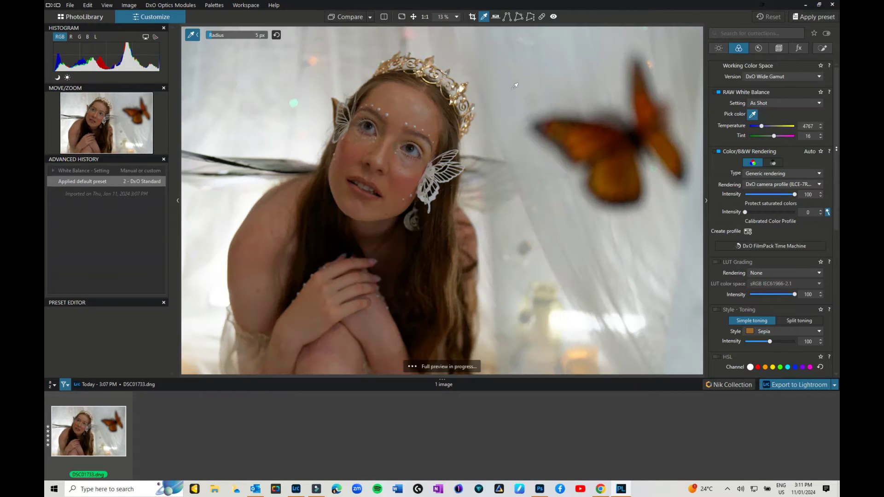
left_click(514, 87)
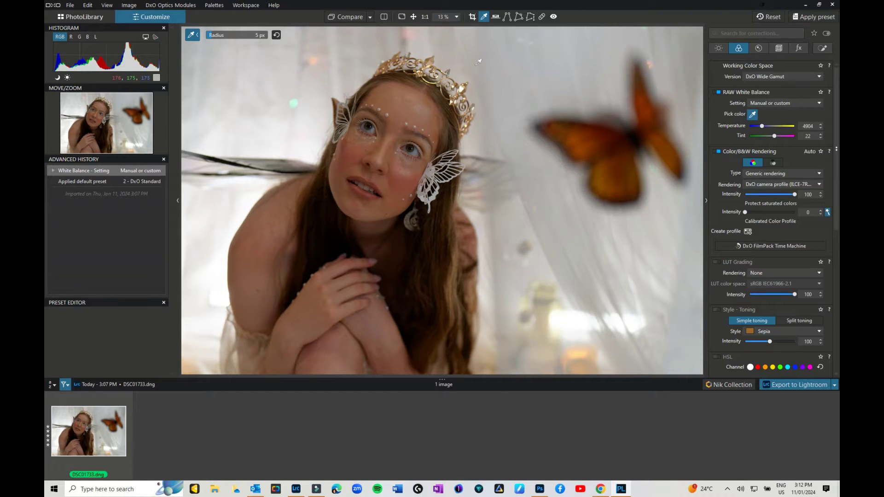
left_click(486, 48)
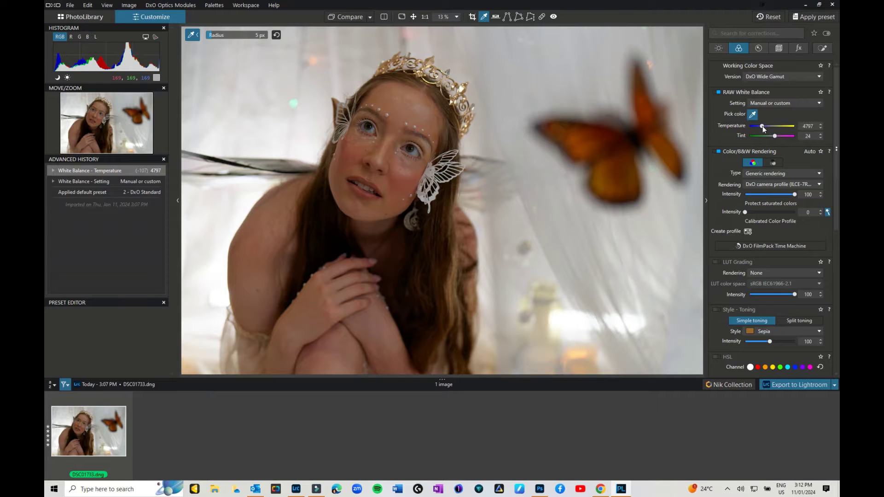
Set the RAW white balance temperature to 4063 and tint to -9, and leave the color picker.
left_click(758, 126)
left_click_drag(758, 129, 761, 128)
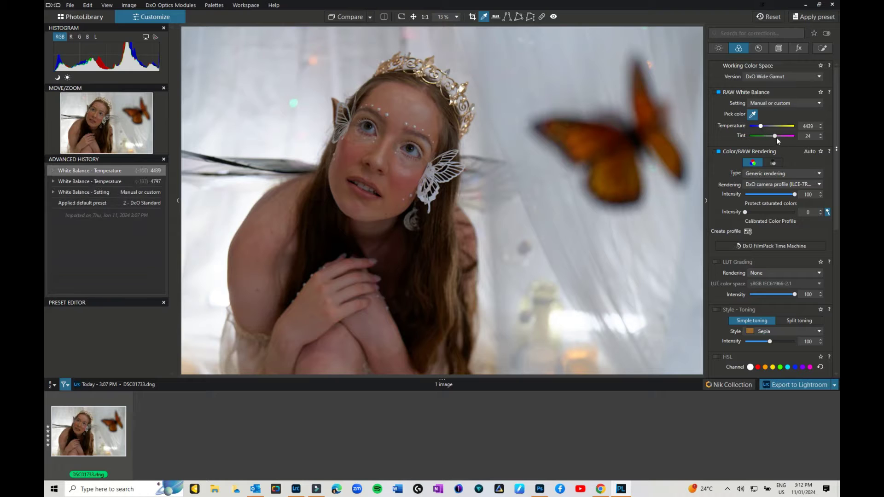
left_click_drag(776, 138, 760, 125)
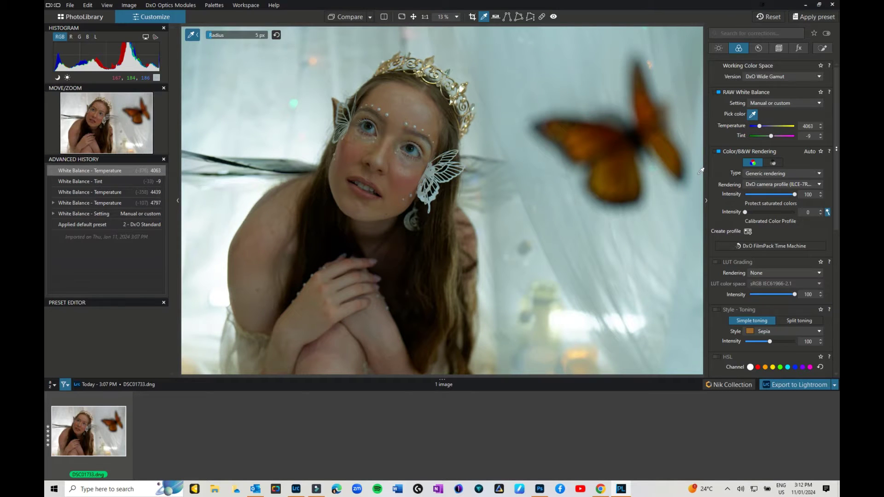
left_click(752, 115)
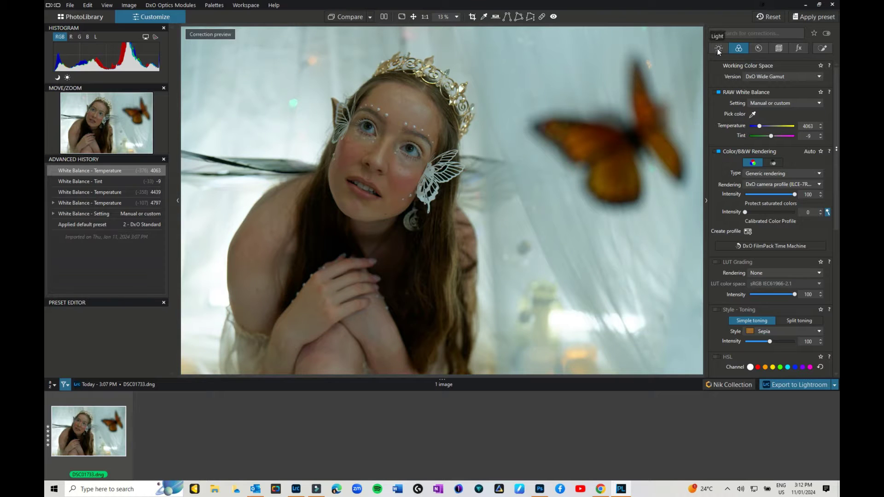
Compare the corrected photo with the uncorrected original, first in a split display and again at full view.
left_click(382, 17)
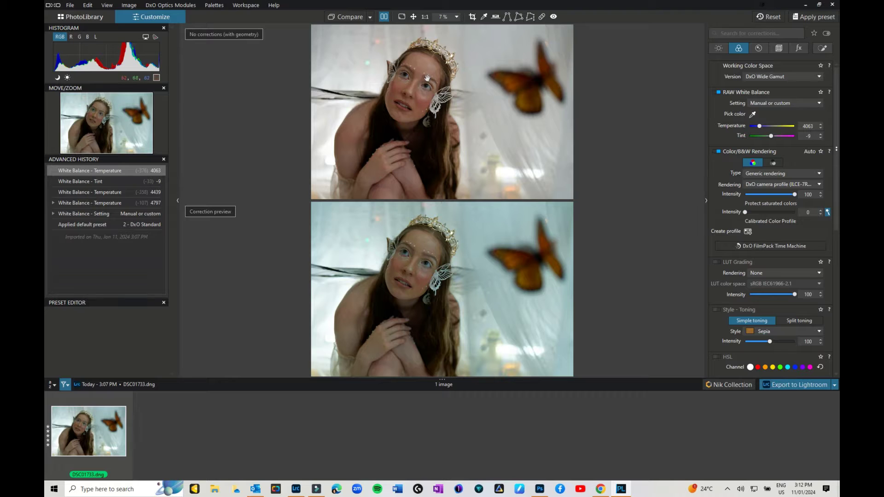
left_click(384, 17)
left_click(352, 17)
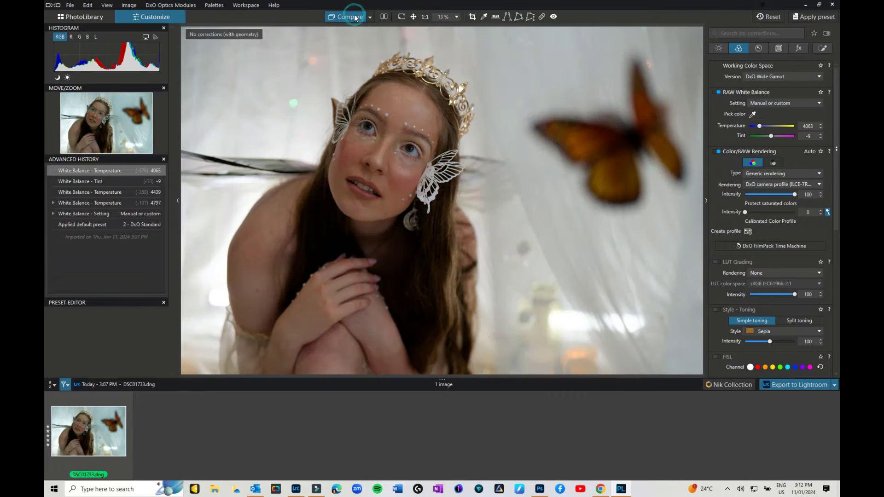
left_click(354, 18)
Try the Center Weighted Average and Highlight Priority - Slight exposure corrections, and set the exposure manually to 0.55.
left_click(718, 49)
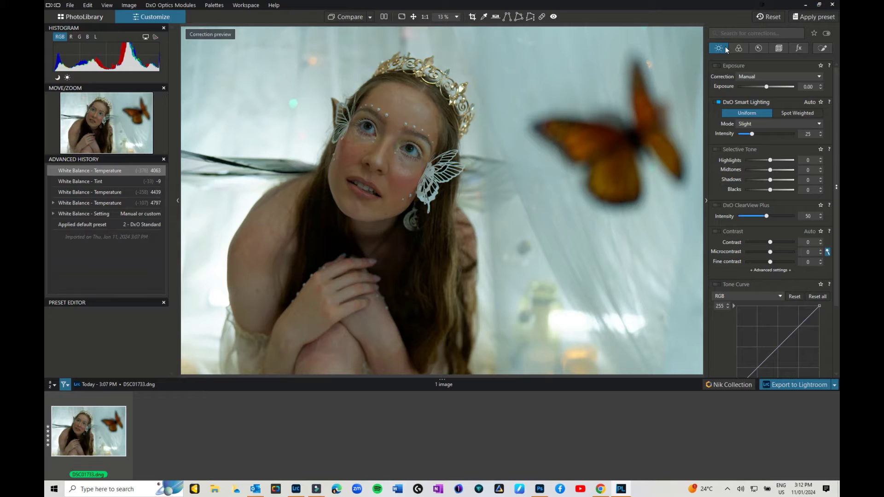
left_click(761, 76)
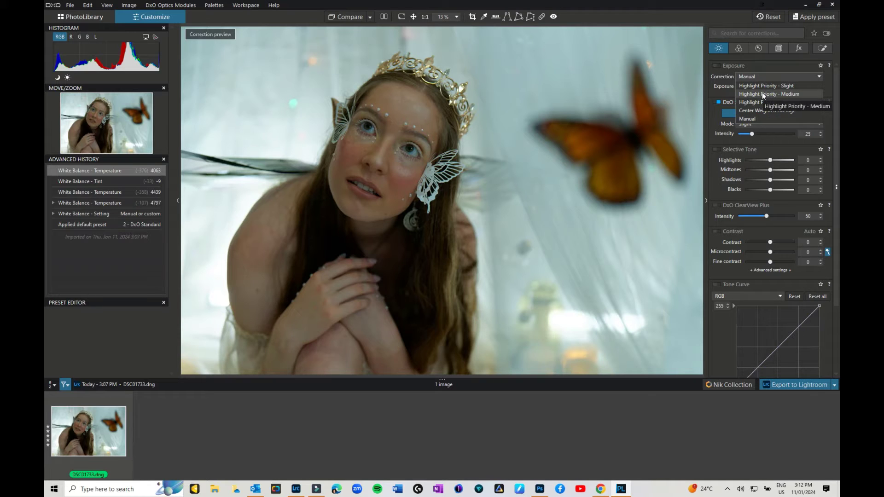
left_click(772, 112)
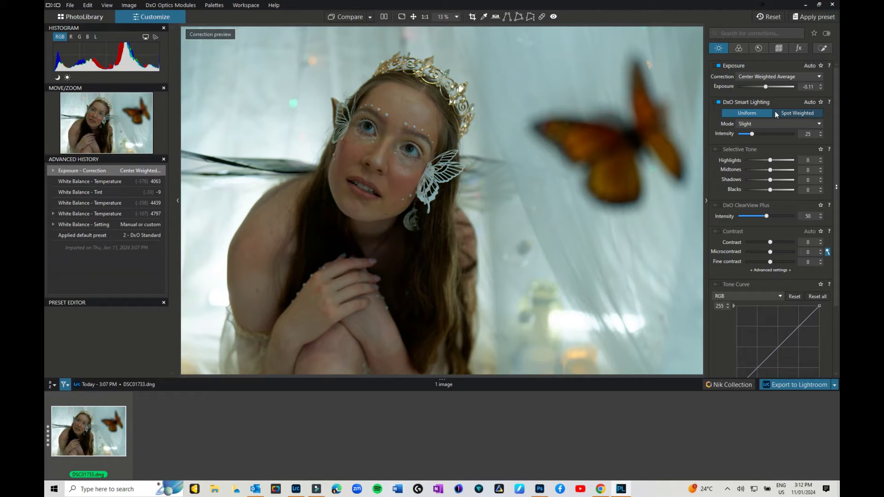
left_click(782, 77)
left_click(776, 86)
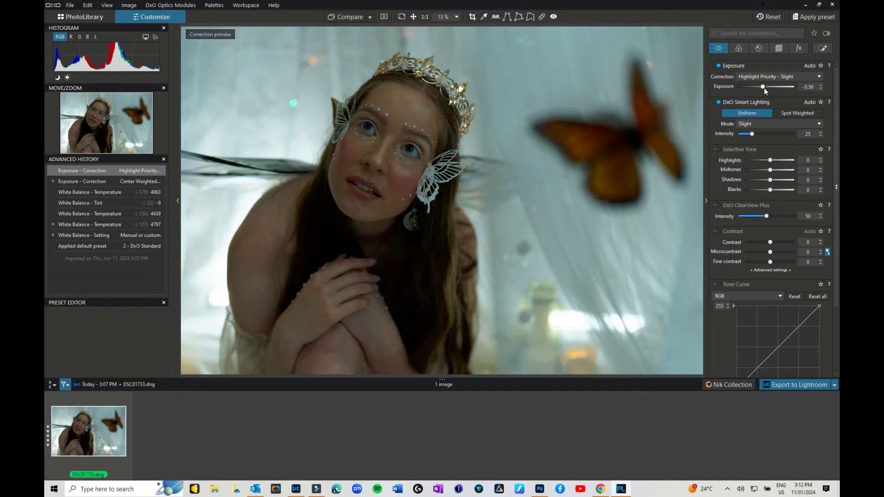
left_click_drag(766, 86, 769, 88)
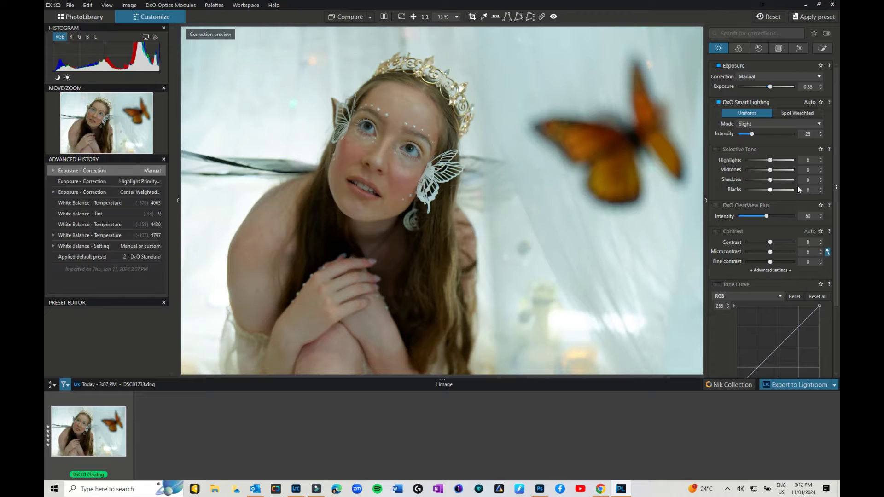
Set the DxO Smart Lighting intensity to 18 and enable Selective Tone with highlights at 18.
left_click(758, 124)
left_click(759, 123)
mouse_move(752, 134)
left_mouse_down()
mouse_move(798, 140)
mouse_move(747, 136)
left_mouse_up()
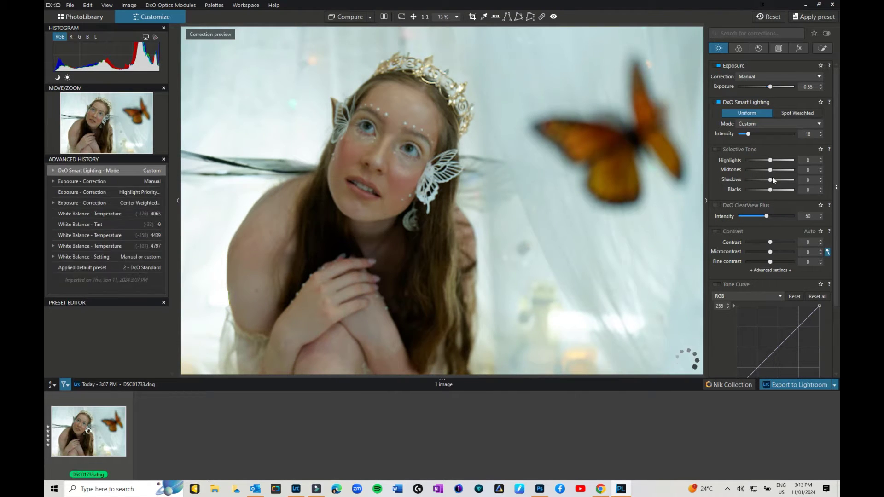
left_click(719, 149)
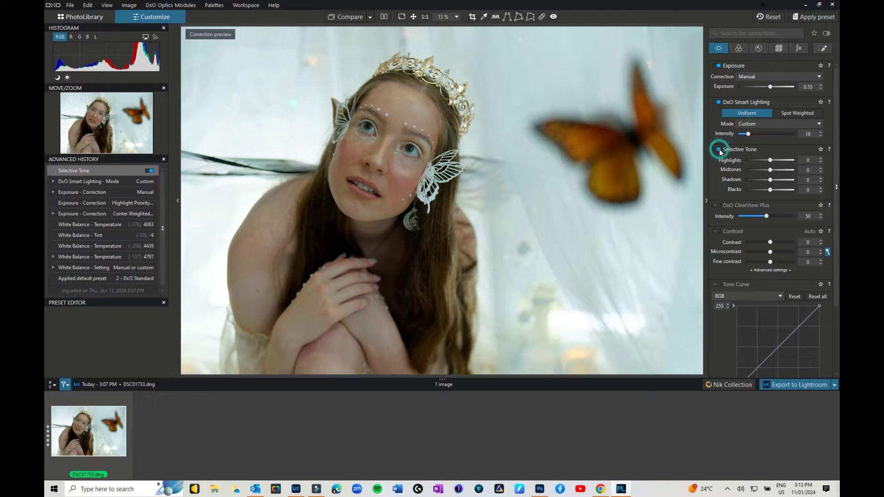
mouse_move(772, 158)
left_mouse_down()
mouse_move(780, 161)
mouse_move(772, 161)
left_mouse_up()
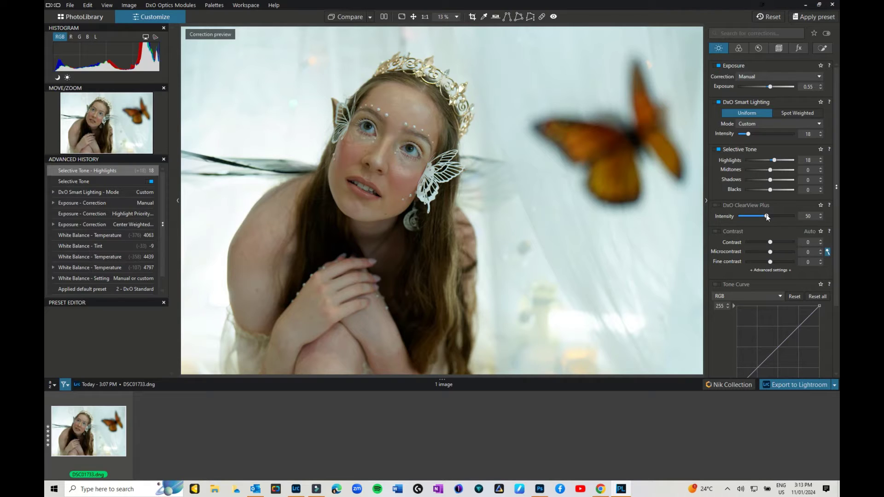
Try DxO ClearView Plus at intensities 70 and 36, undo it, and look over the tone curve and vignetting settings.
left_click_drag(766, 215, 777, 215)
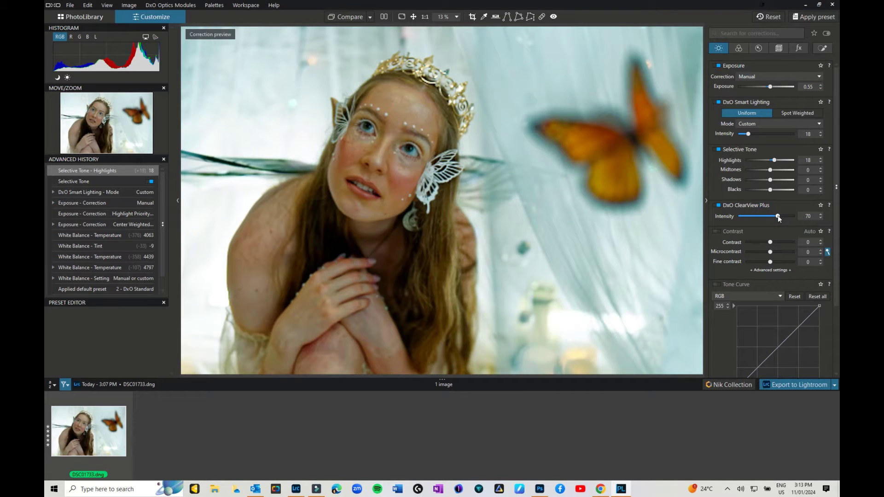
left_click_drag(778, 215, 759, 216)
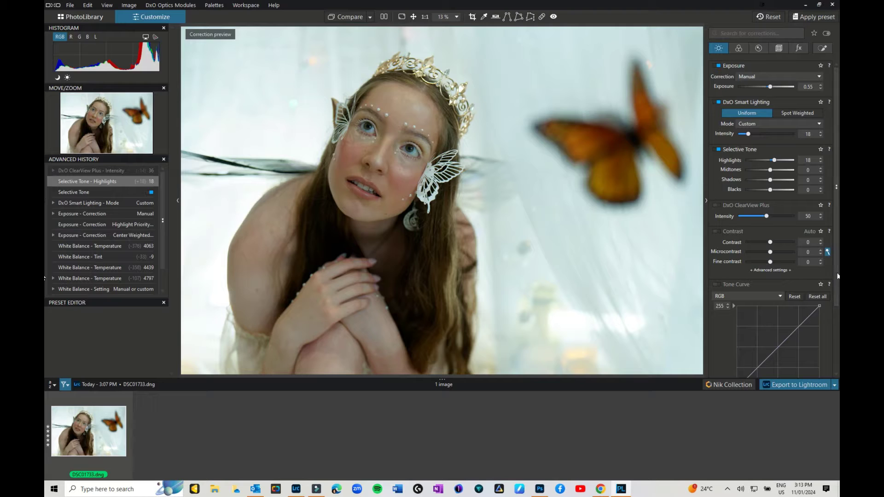
scroll(835, 294, "down", 3)
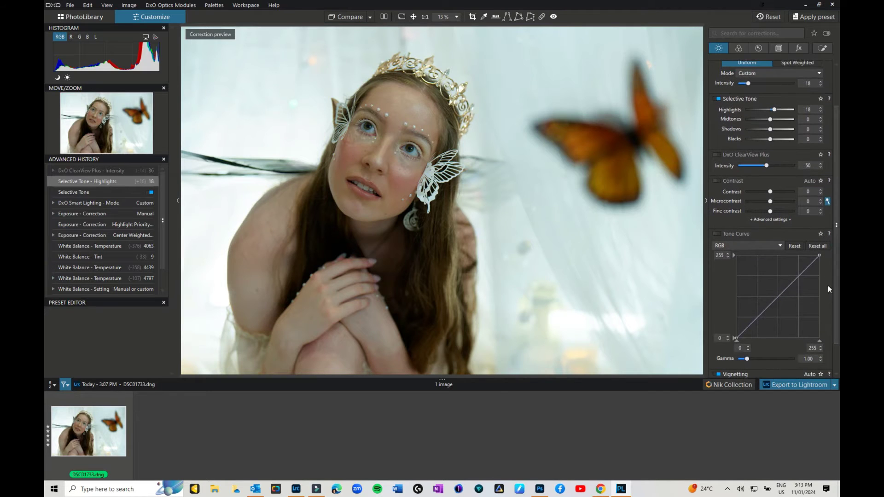
scroll(833, 274, "down", 2)
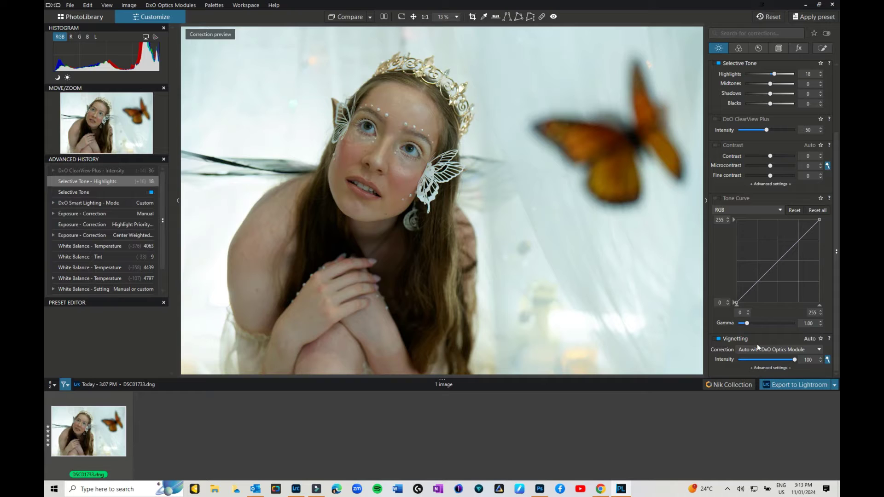
Try LUT grading with 14-Twilight.cube at an intensity of 16.
left_click(739, 48)
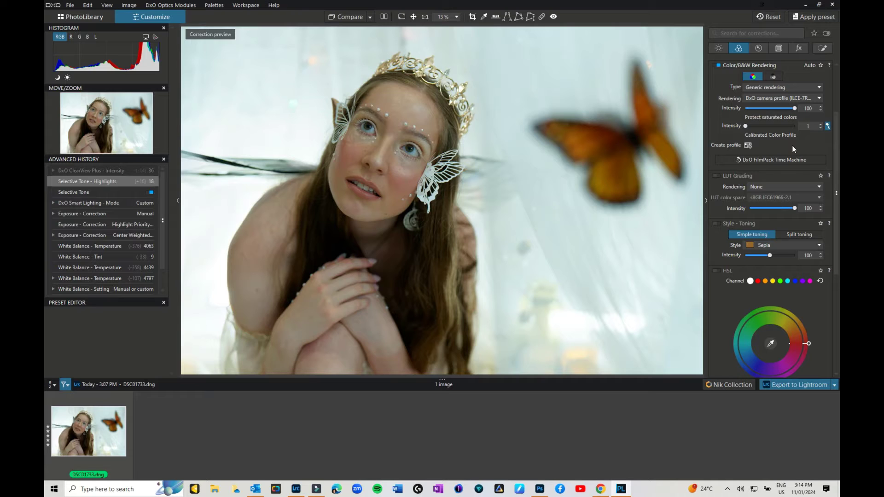
left_click(763, 187)
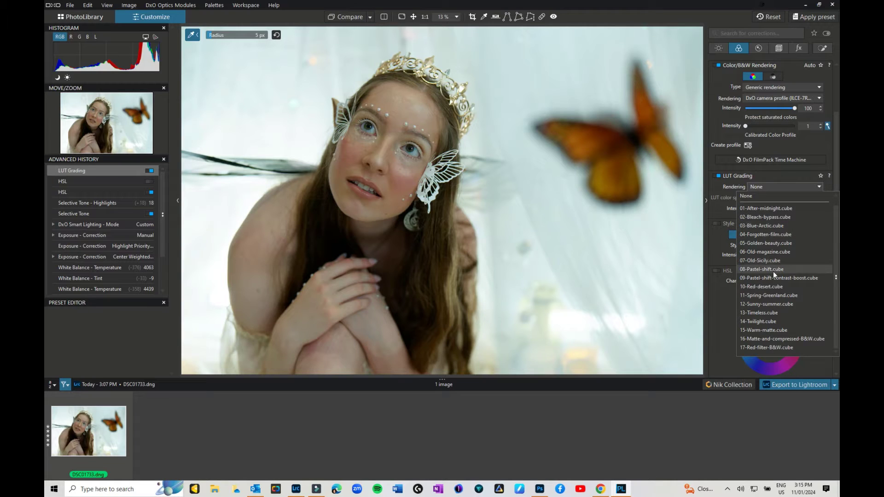
left_click(773, 321)
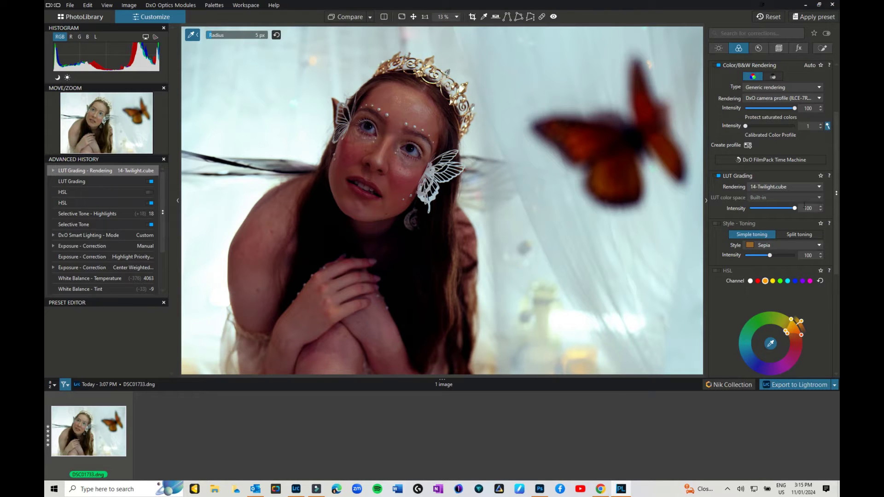
left_click_drag(768, 210, 756, 209)
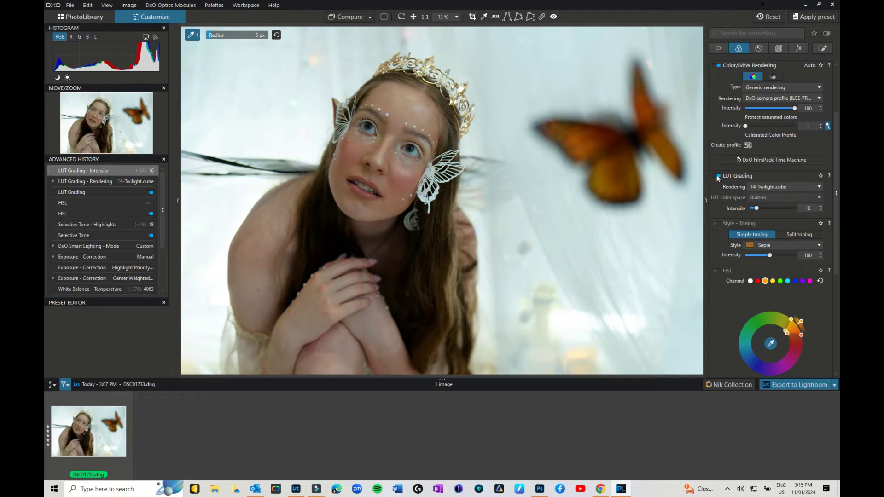
Try the 01-After-midnight.cube LUT at an intensity of 60, and switch LUT grading off.
left_click(769, 186)
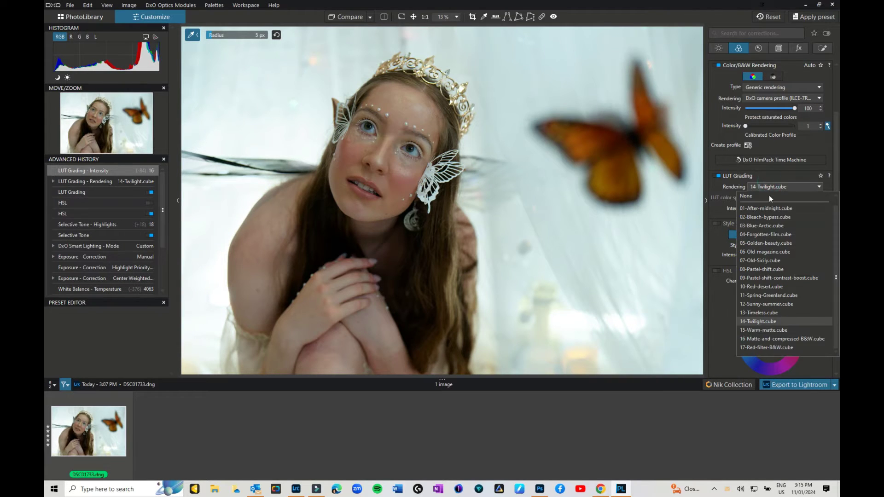
left_click(766, 208)
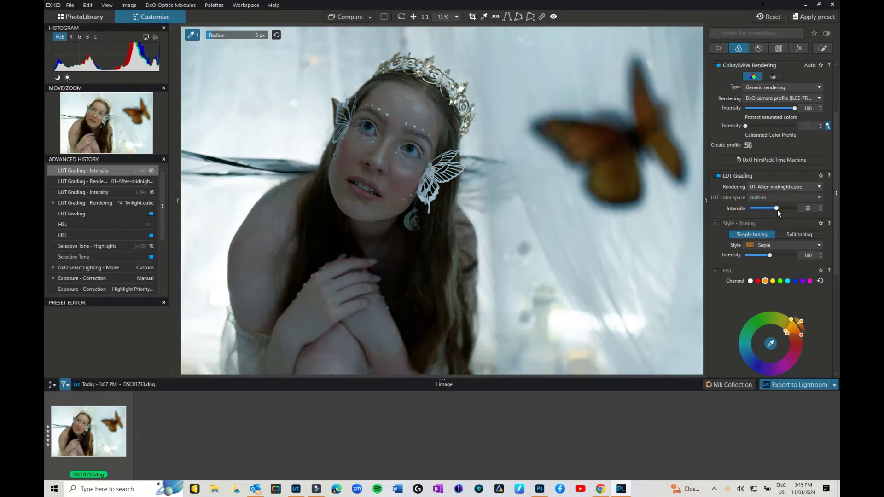
left_click(717, 175)
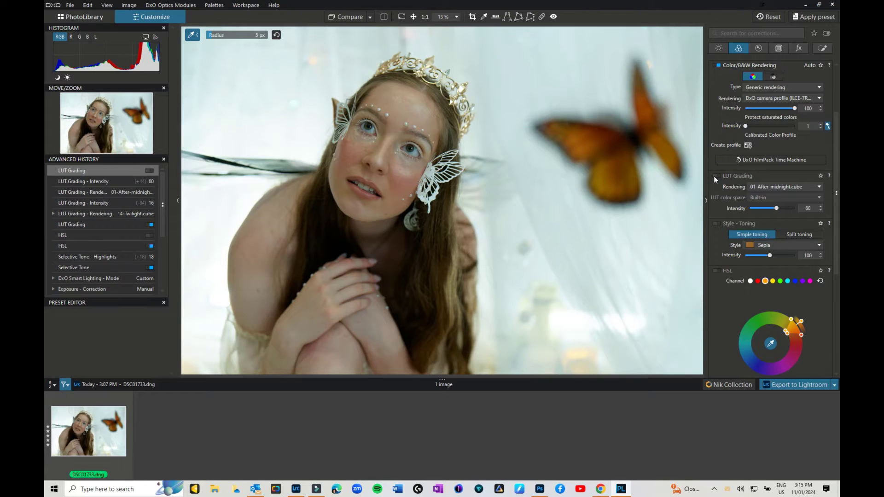
Try split toning with Selenium as the highlights style.
scroll(821, 349, "down", 5)
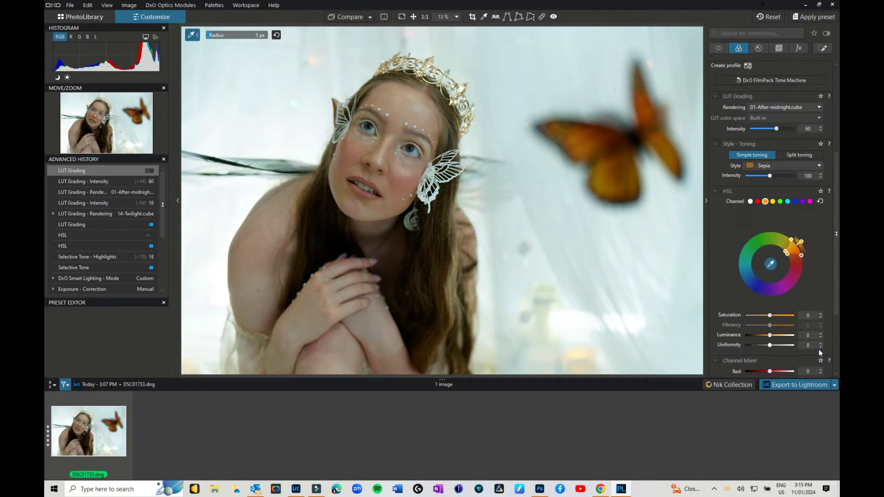
scroll(818, 350, "down", 1)
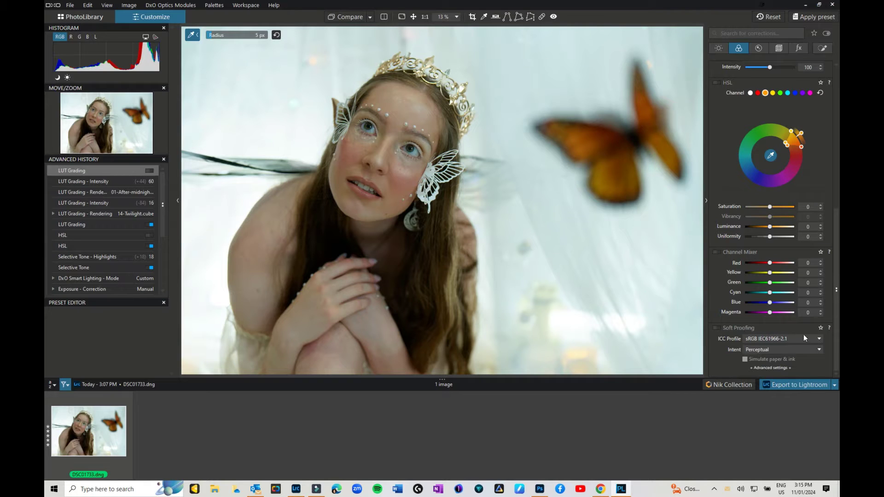
scroll(803, 337, "up", 3)
scroll(804, 337, "up", 2)
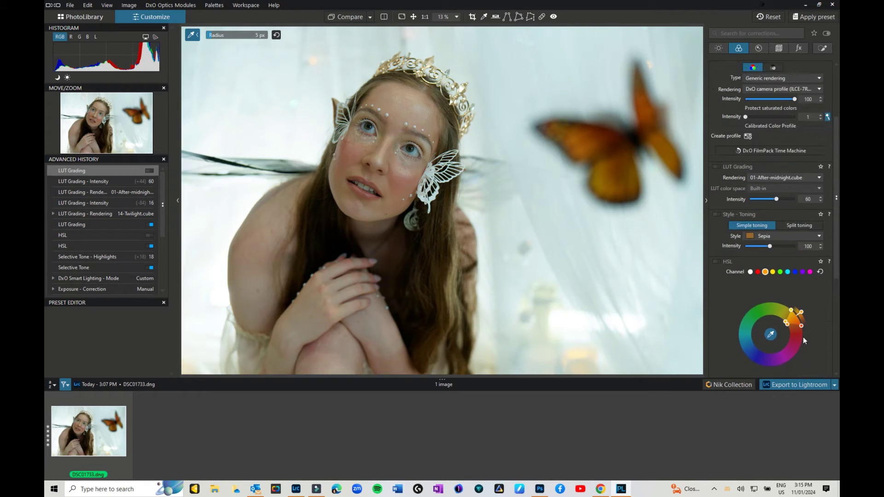
left_click(804, 227)
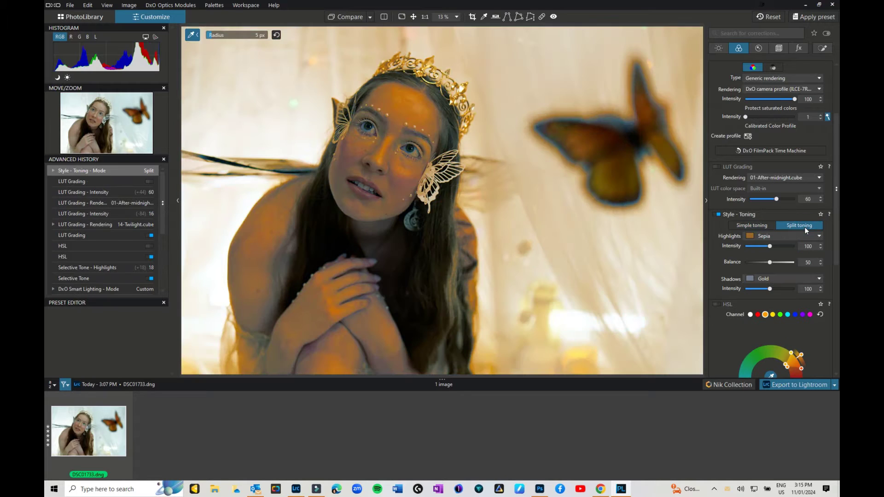
left_click(771, 236)
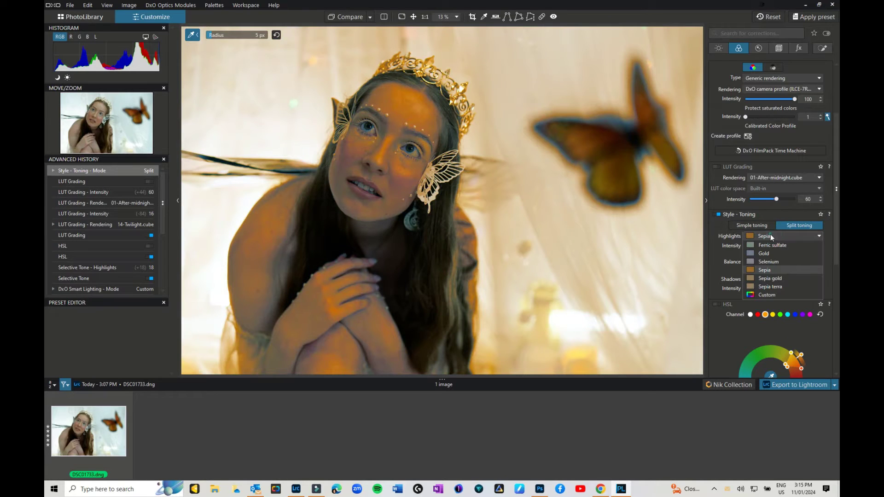
left_click(752, 261)
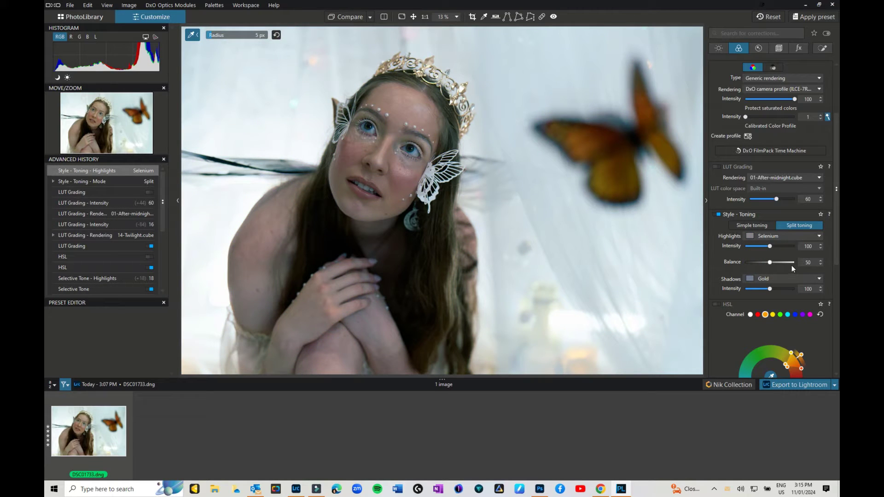
Apply simple toning in the Gold style at an intensity of 43.
left_click(750, 224)
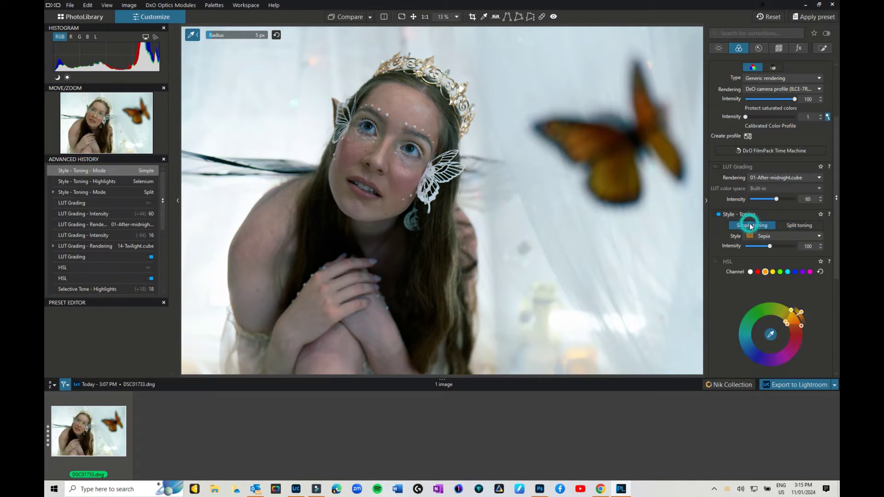
left_click(749, 236)
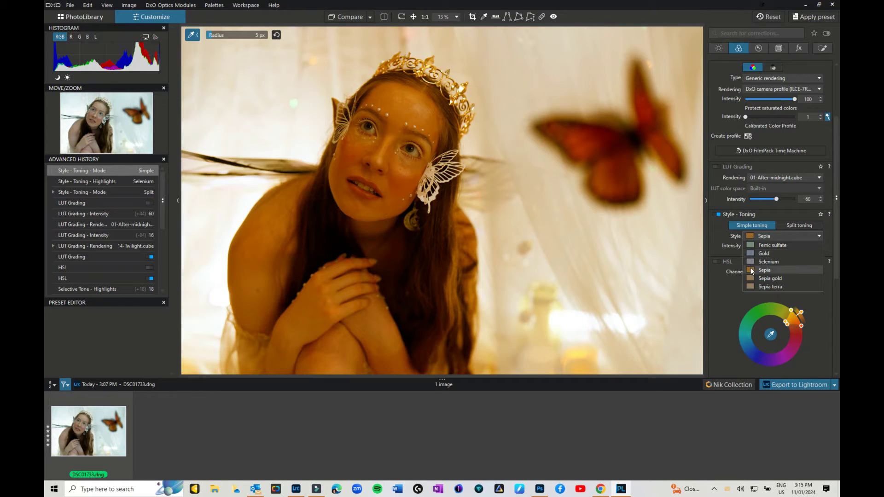
left_click(749, 253)
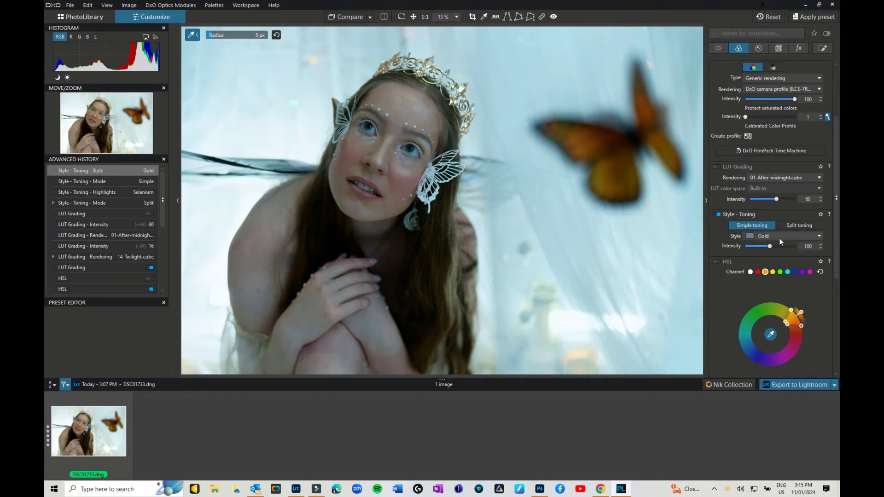
left_click_drag(771, 244, 757, 248)
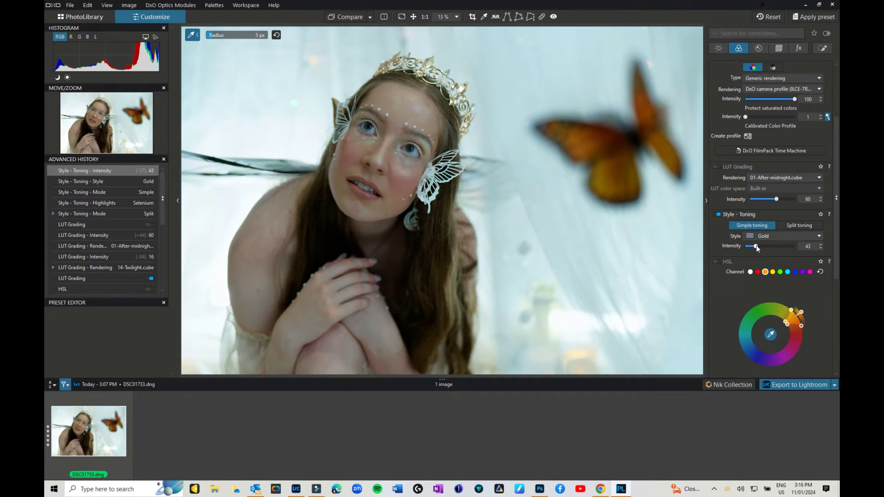
Use the ReTouch tool in Repair mode to remove small blemishes on the cheek and beside the nose, below the eye farther from the butterfly.
left_click(758, 49)
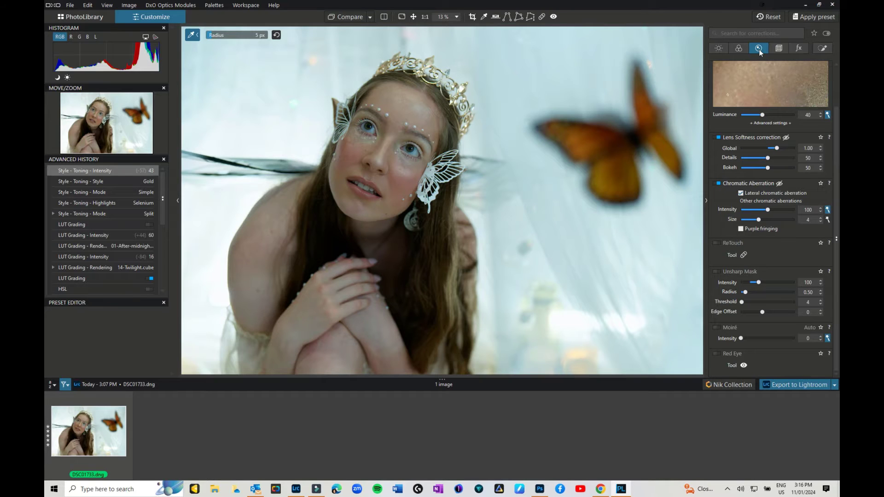
left_click(744, 255)
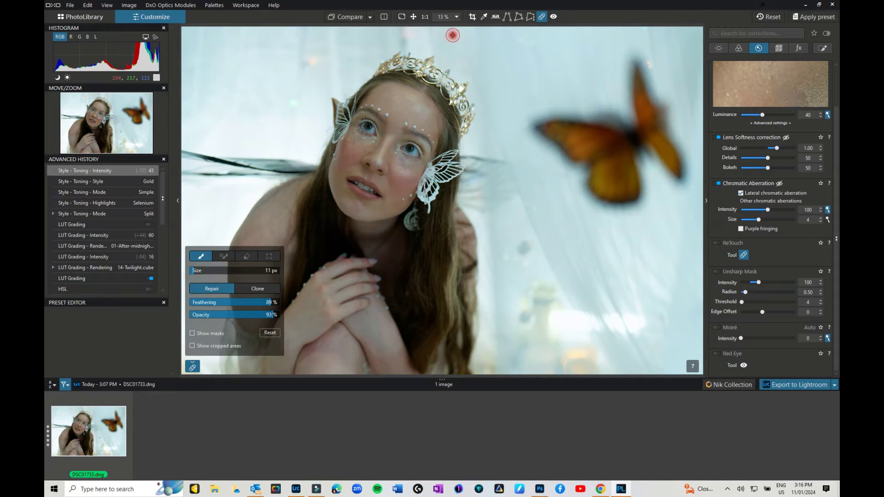
left_click(457, 17)
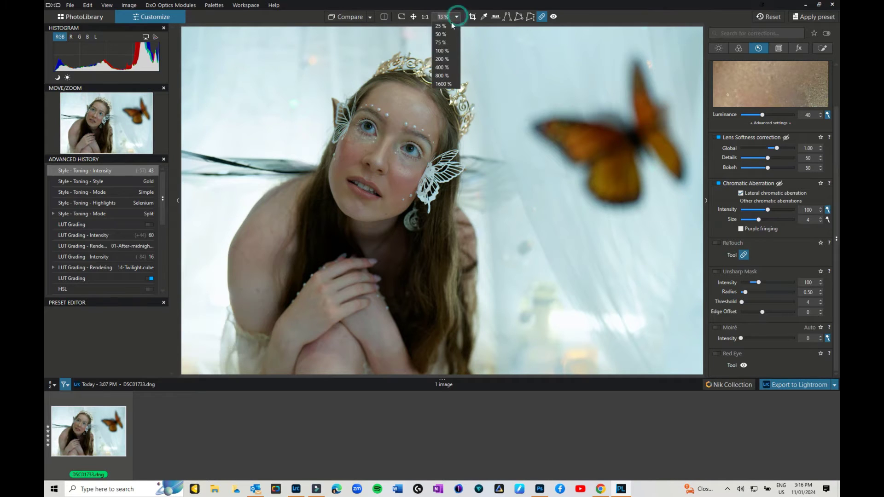
left_click(442, 51)
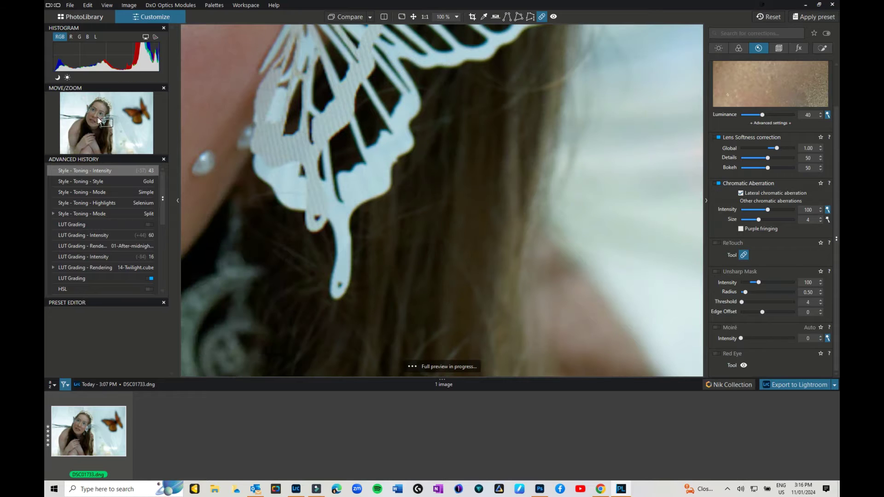
left_click_drag(98, 120, 87, 106)
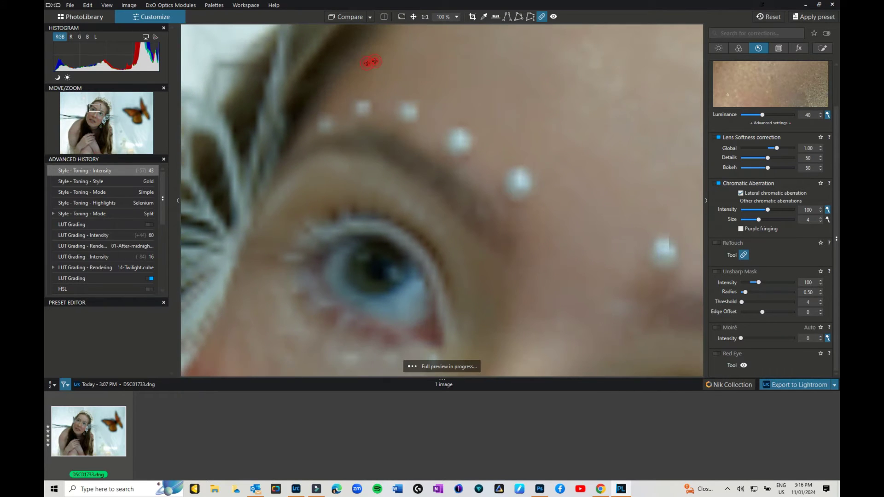
left_click(456, 17)
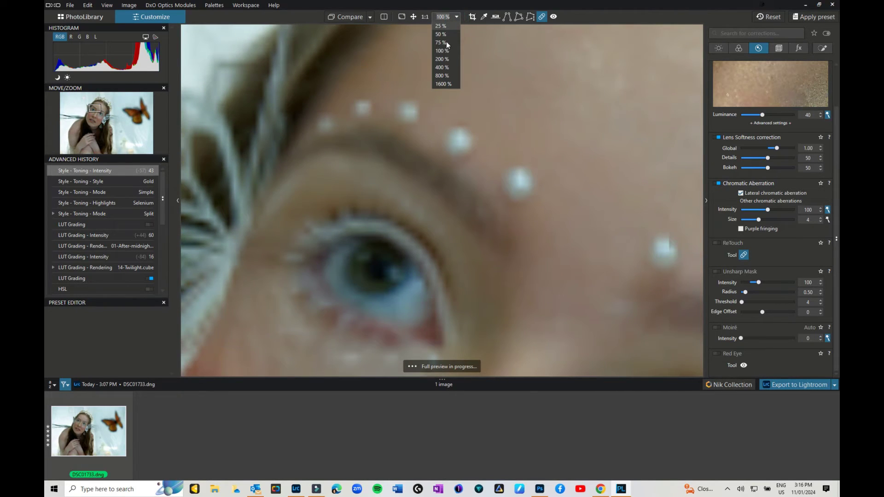
left_click(446, 43)
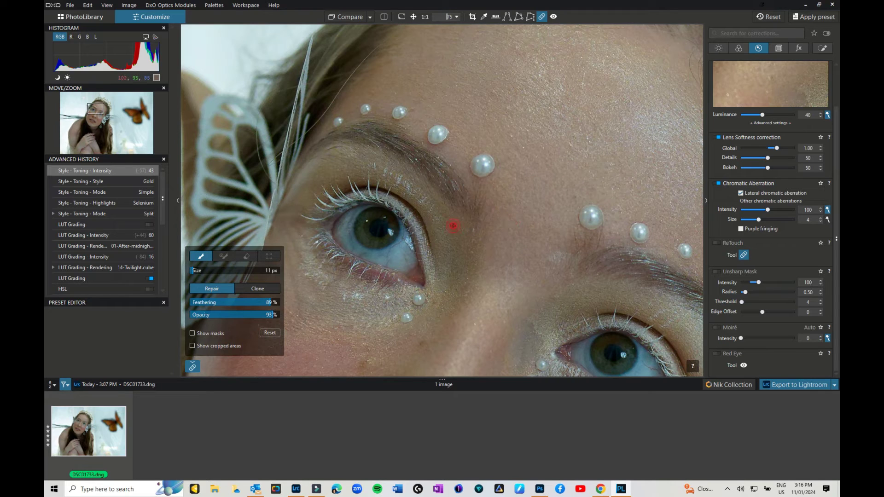
left_click(423, 342)
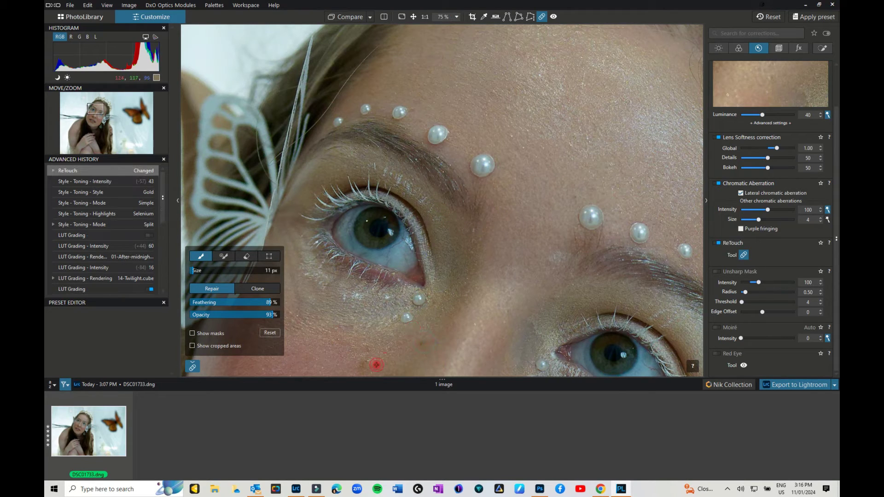
left_click(365, 346)
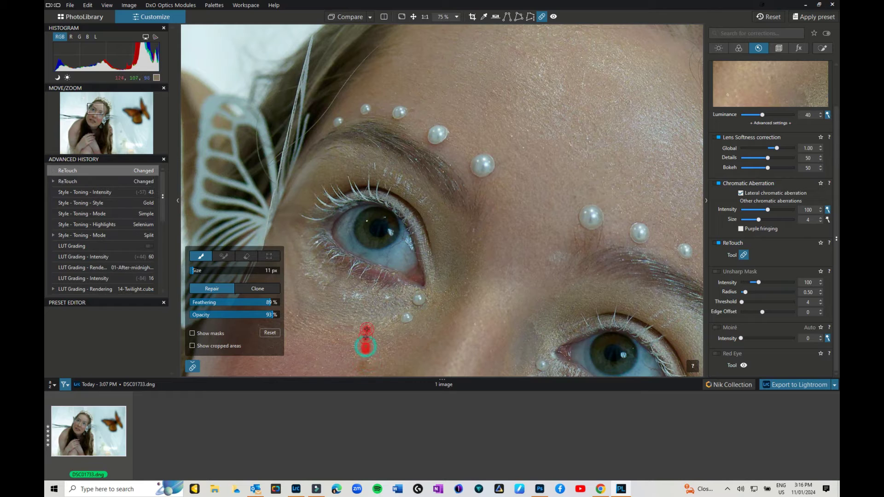
left_click(468, 343)
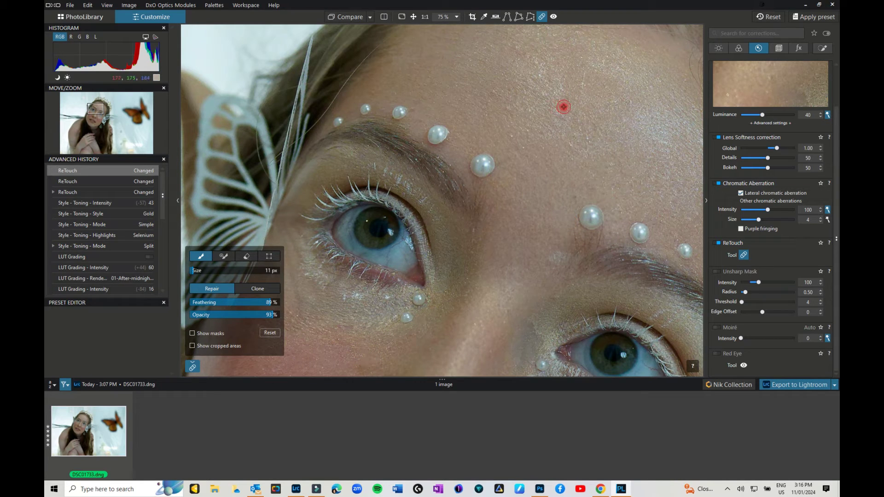
Show the retouch masks, shift the source of one cheek repair, and repair more marks across the same cheek.
left_click(192, 334)
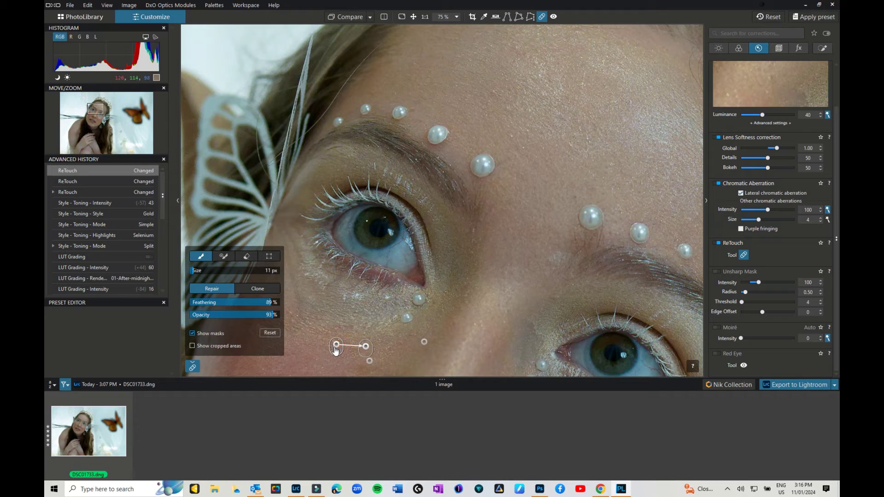
mouse_move(337, 344)
left_mouse_down()
mouse_move(354, 329)
mouse_move(336, 336)
mouse_move(332, 361)
left_mouse_up()
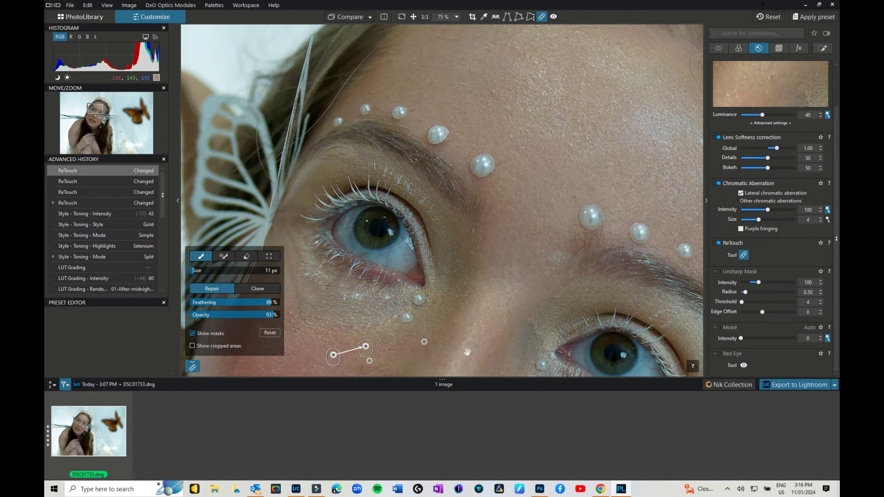
mouse_move(470, 349)
left_mouse_down()
mouse_move(473, 189)
mouse_move(523, 152)
left_mouse_up()
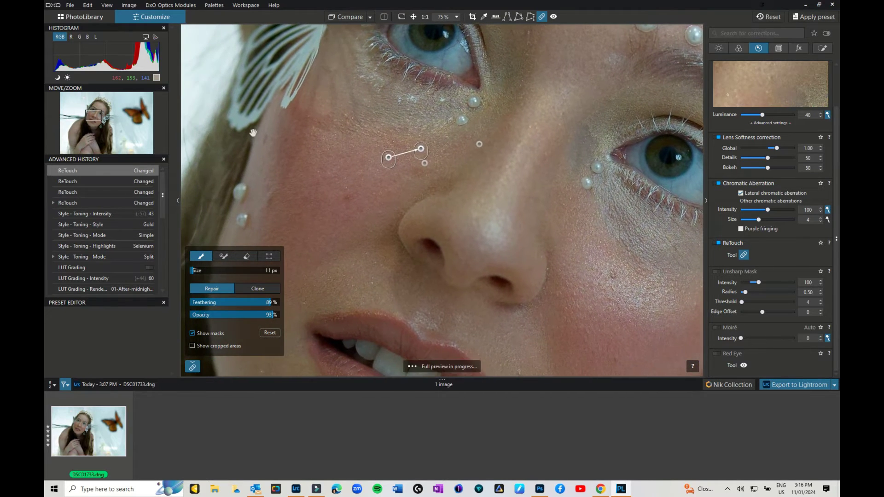
left_click(347, 195)
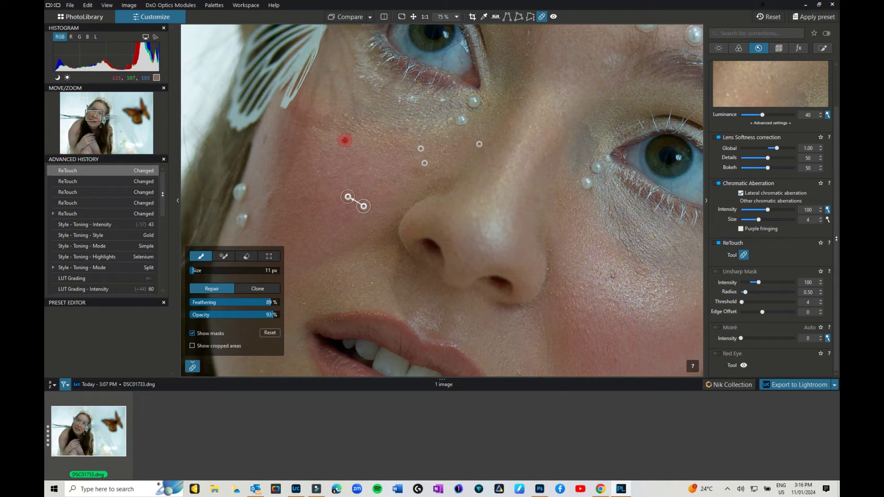
left_click(347, 117)
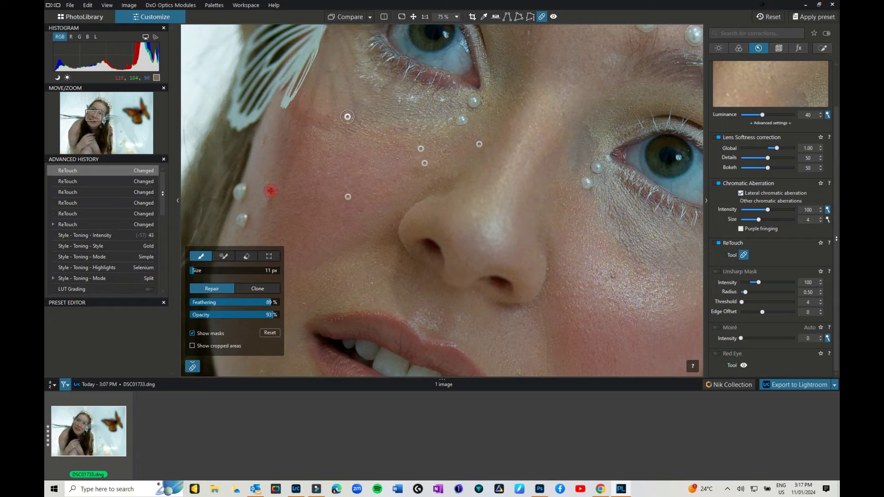
mouse_move(270, 191)
left_mouse_down()
mouse_move(269, 204)
mouse_move(277, 192)
left_mouse_up()
Repair the spots beside the mouth and on the adjoining cheek, the dark mole along the jaw and the redness on the chin.
left_click_drag(441, 277, 516, 148)
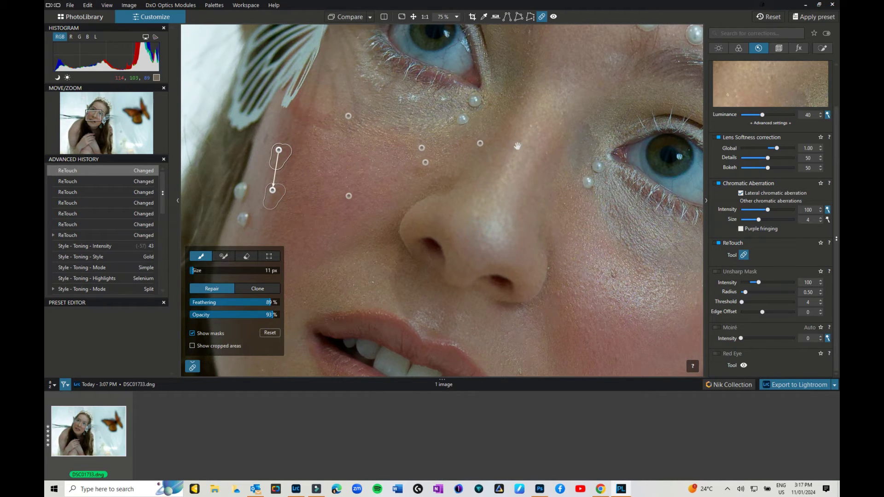
scroll(438, 148, "down", 5)
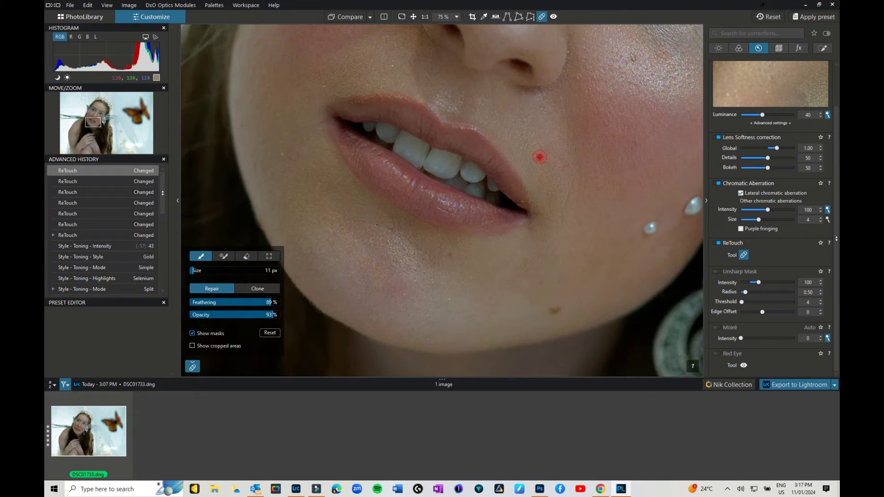
left_click(539, 157)
left_click(636, 142)
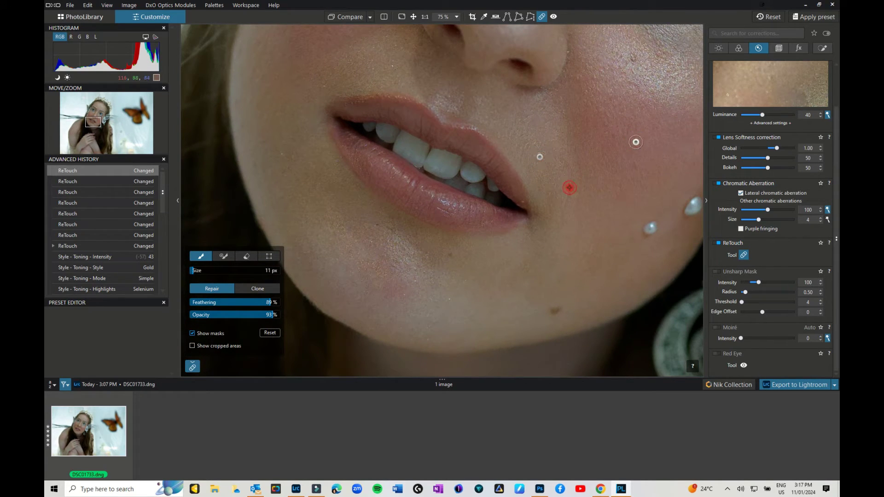
left_click_drag(570, 185, 566, 207)
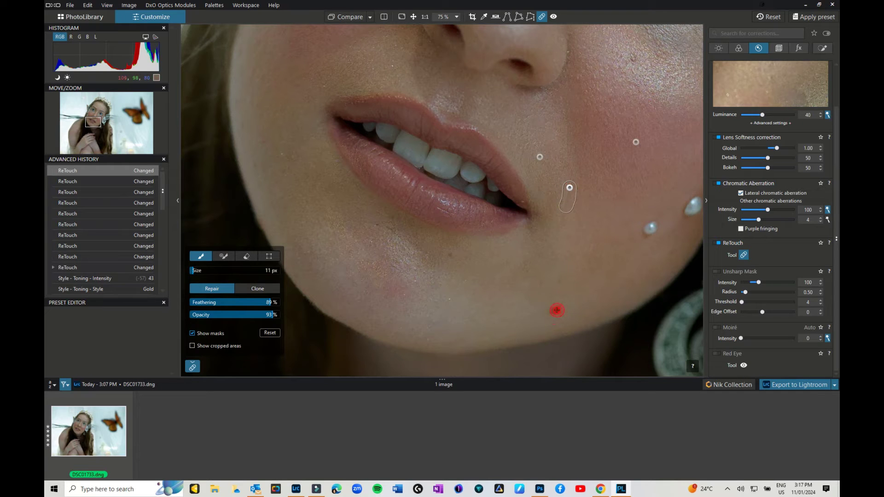
left_click(558, 310)
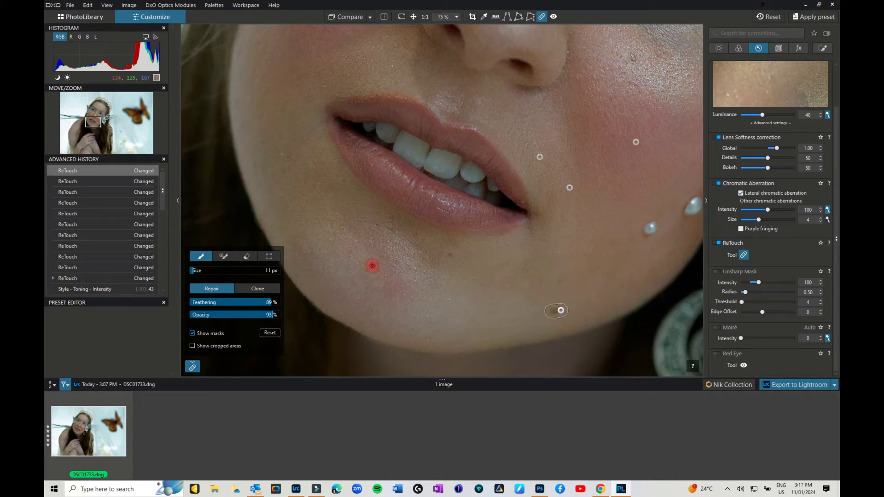
left_click_drag(371, 262, 385, 278)
Repair the small marks on the upper eyelid nearer the butterfly.
left_click_drag(444, 312, 340, 332)
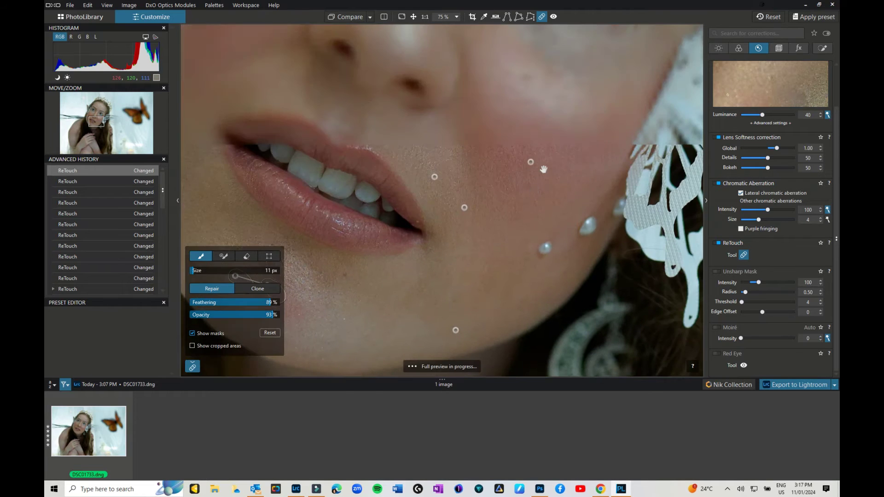
left_click_drag(557, 155, 557, 325)
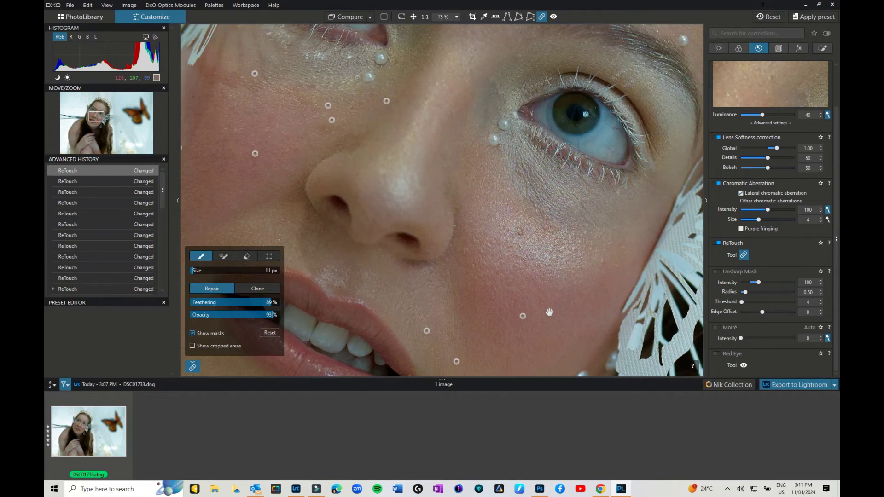
left_click_drag(603, 255, 602, 265)
left_click_drag(537, 197, 527, 330)
left_click(614, 203)
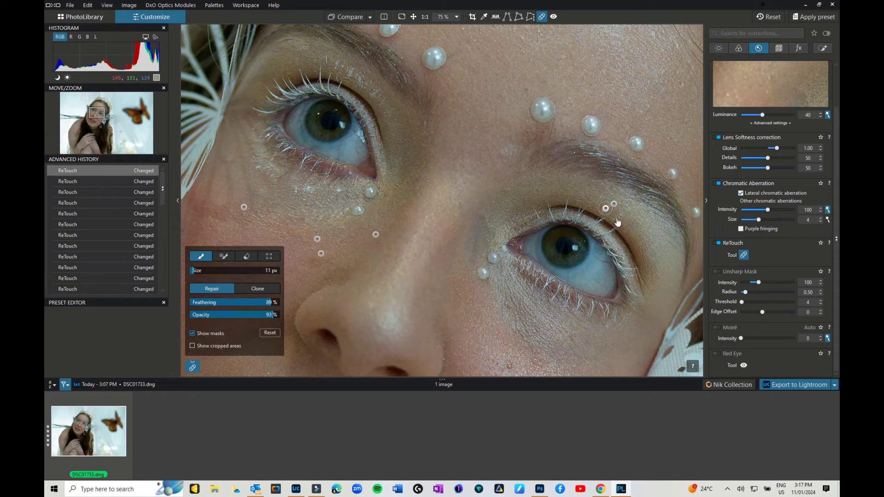
left_click(628, 208)
Repair the row of small marks along the other upper eyelid, between the lashes and the eyebrow.
left_click(384, 103)
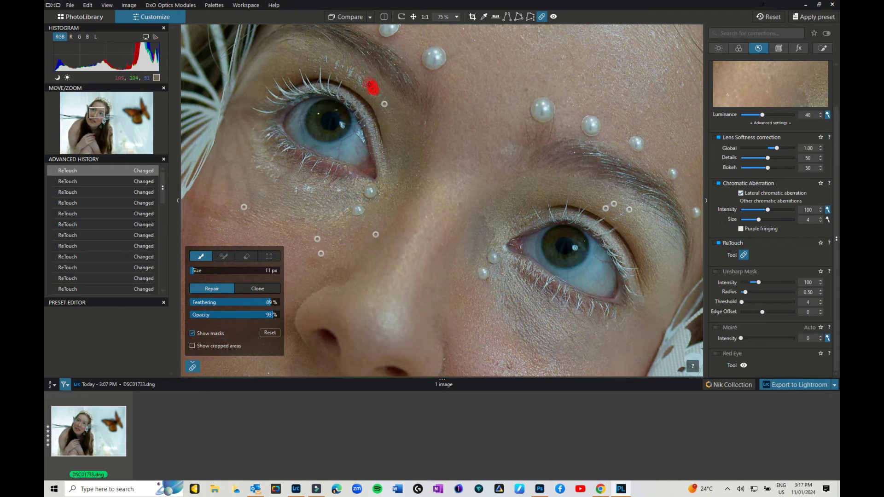
left_click_drag(360, 88, 337, 65)
left_click(324, 59)
left_click(358, 84)
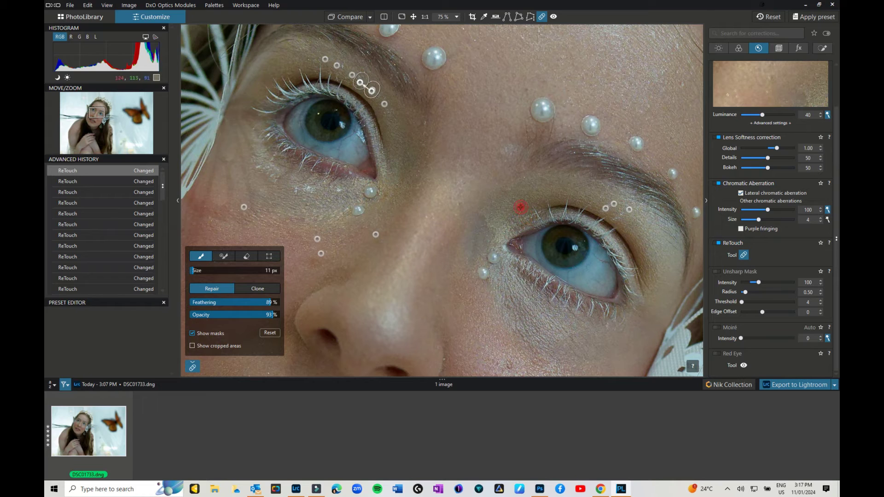
Review the whole photo, the geometry corrections and the list of FilmPack color filters.
left_click(414, 17)
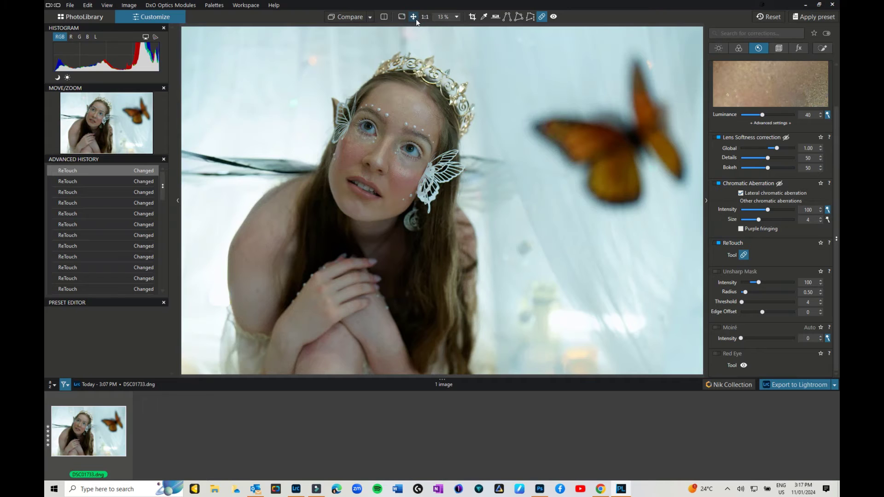
left_click(778, 48)
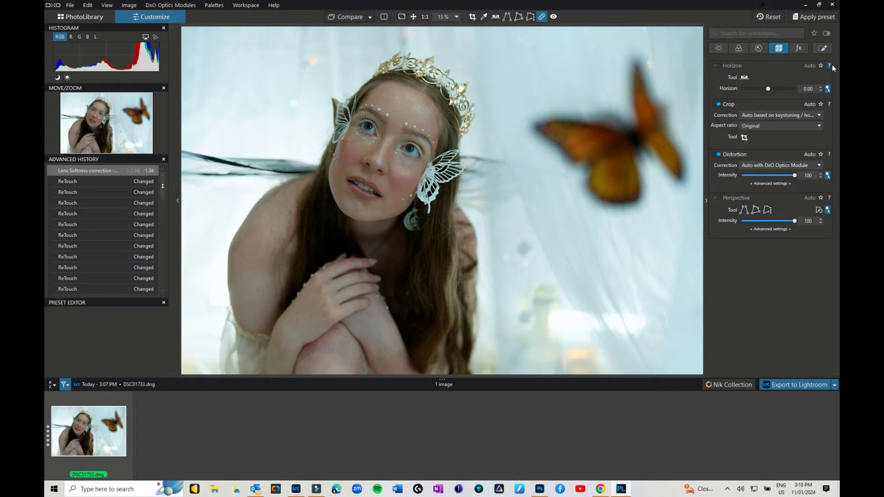
left_click(800, 48)
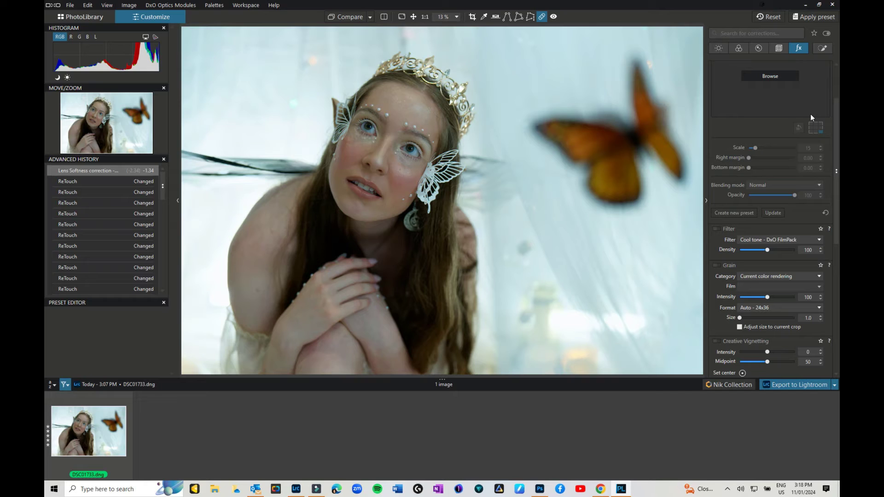
scroll(810, 114, "down", 2)
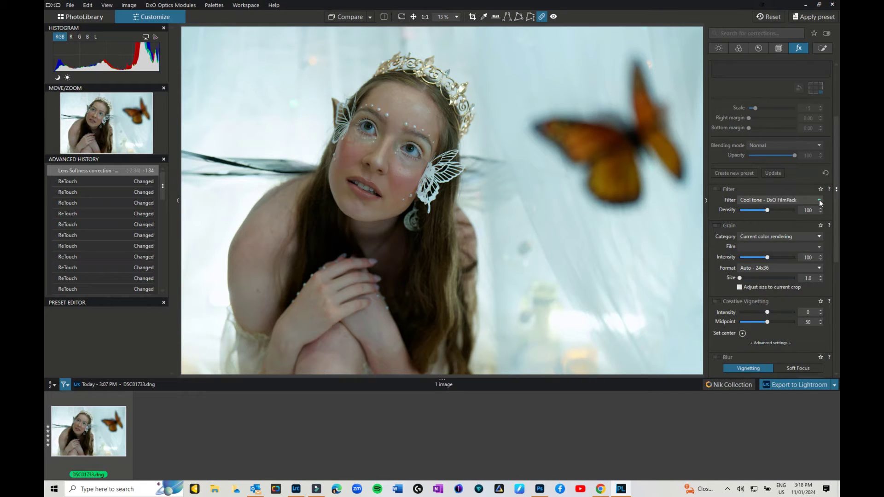
left_click(819, 200)
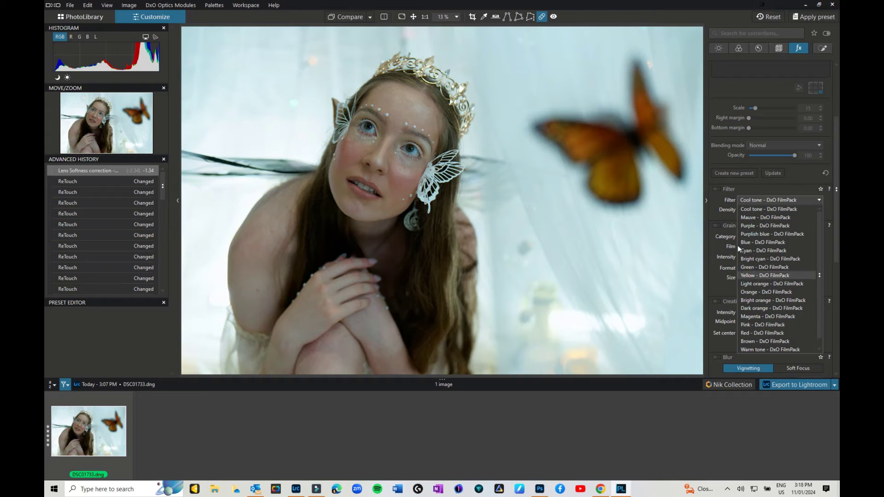
left_click(826, 214)
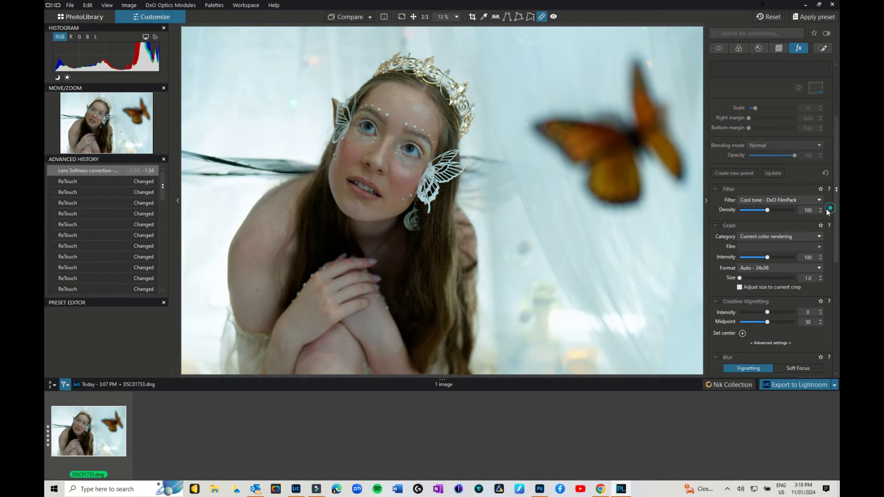
left_click(761, 200)
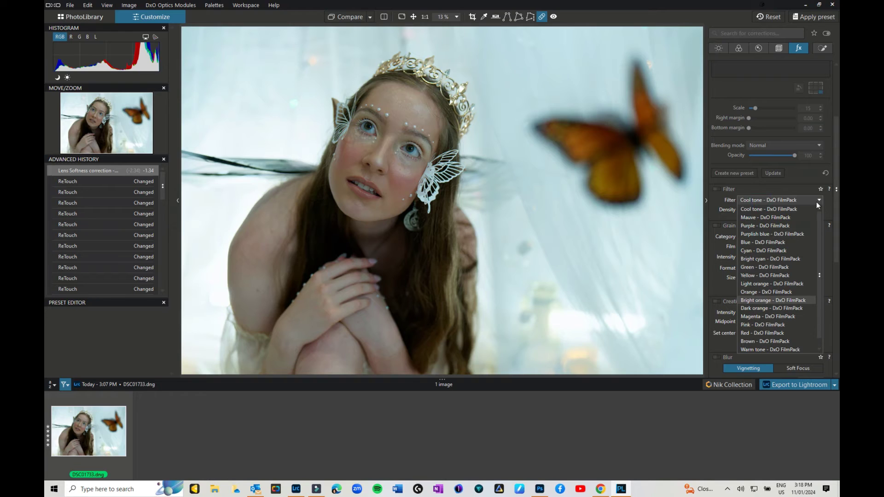
left_click(830, 203)
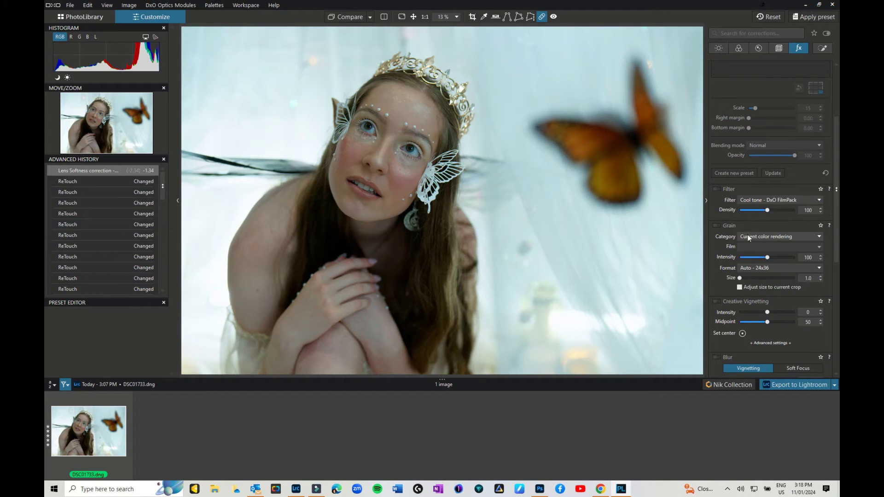
Switch the Blur effect to Soft Focus and enable the Paper grain 1 texture at intensity 15.
scroll(754, 321, "down", 2)
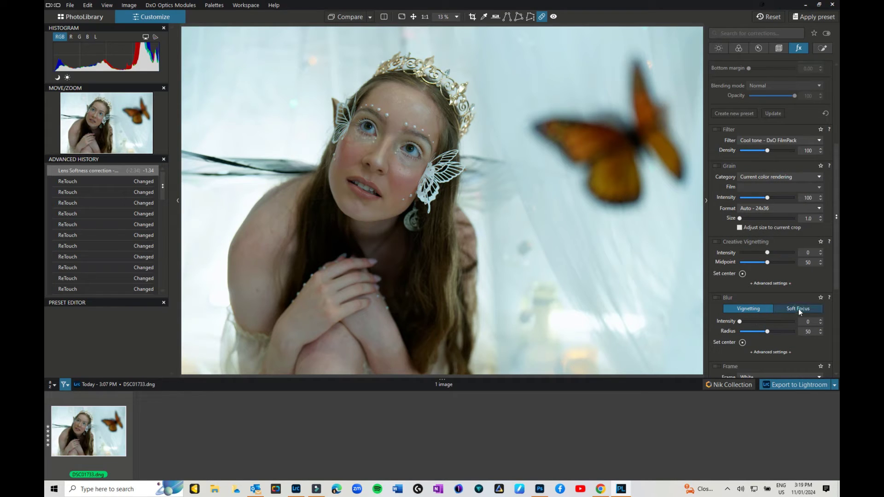
left_click(798, 309)
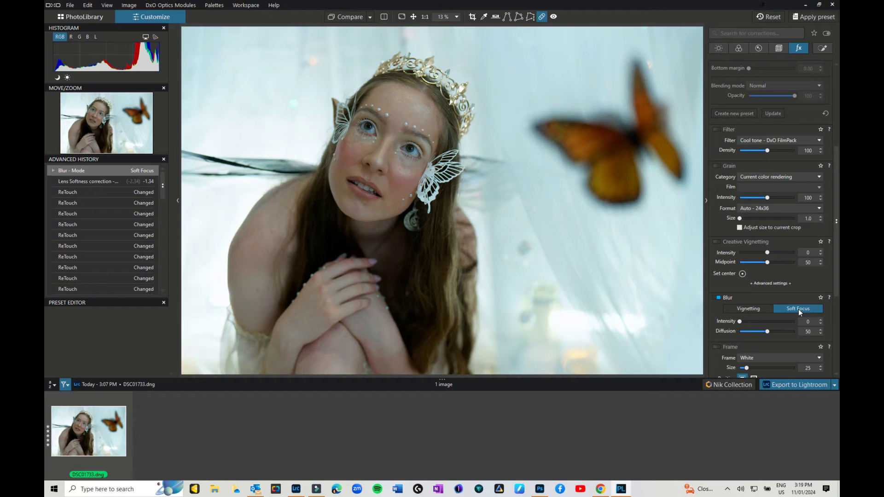
scroll(797, 309, "down", 2)
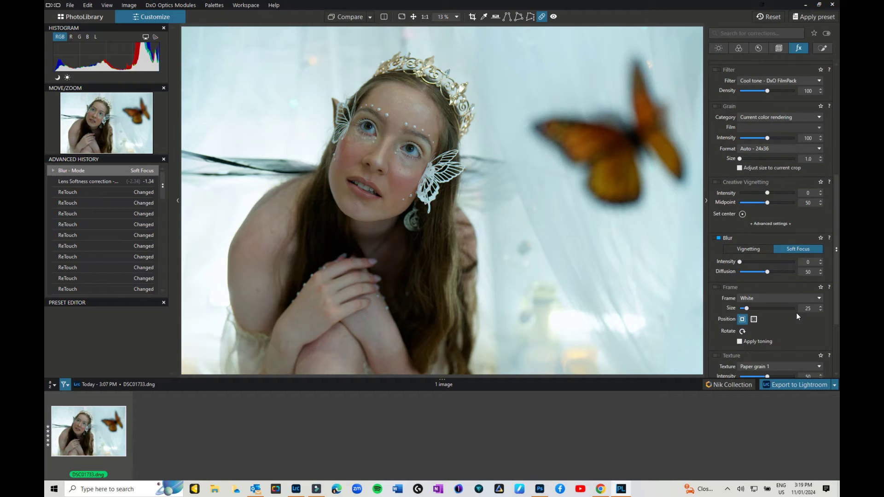
scroll(797, 313, "down", 2)
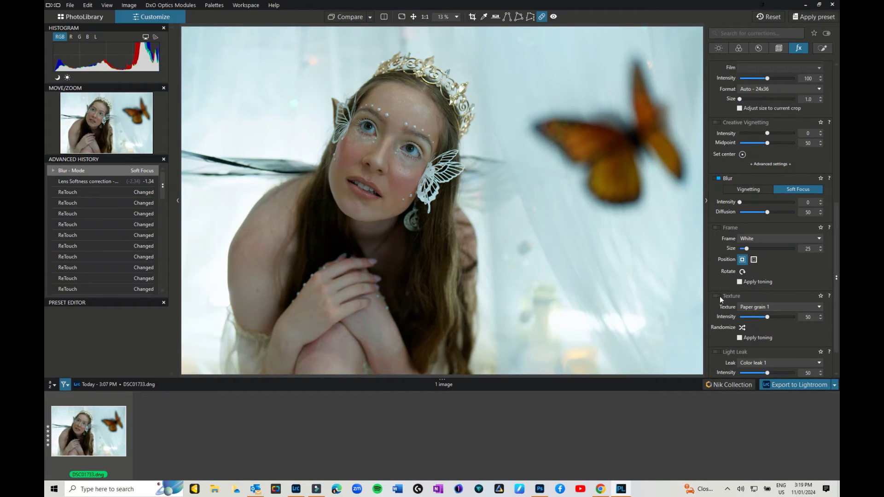
left_click(718, 296)
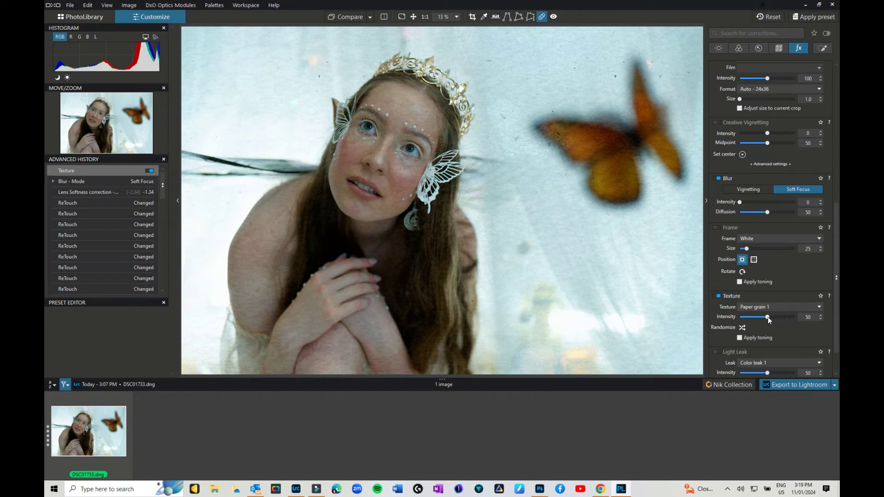
left_click_drag(767, 317, 748, 317)
Change the texture to Scratches and turn the texture effect off.
left_click(819, 307)
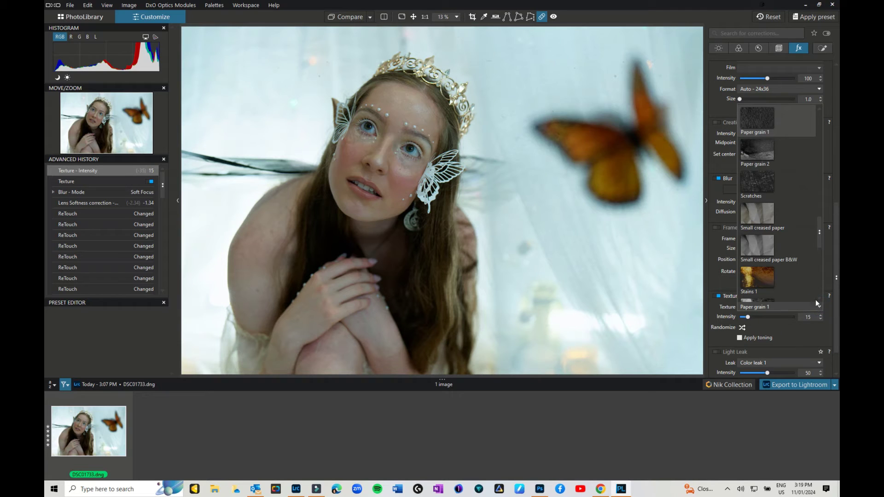
scroll(782, 230, "down", 2)
left_click(755, 121)
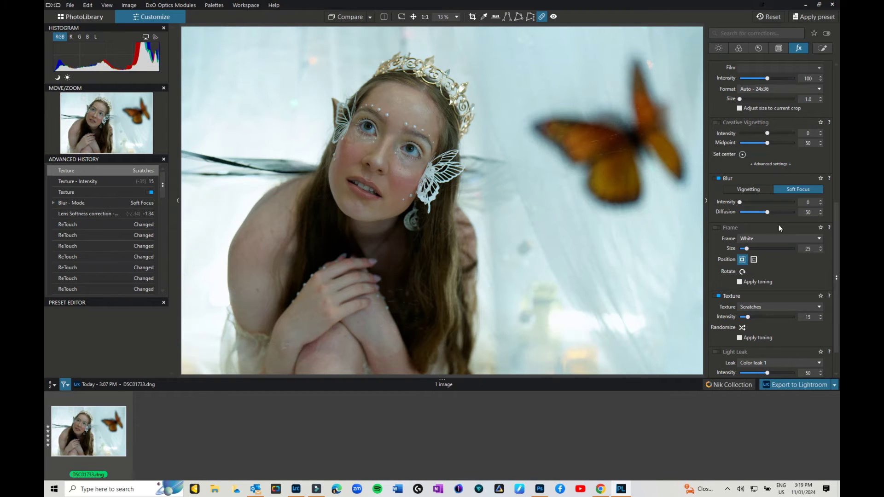
left_click(718, 296)
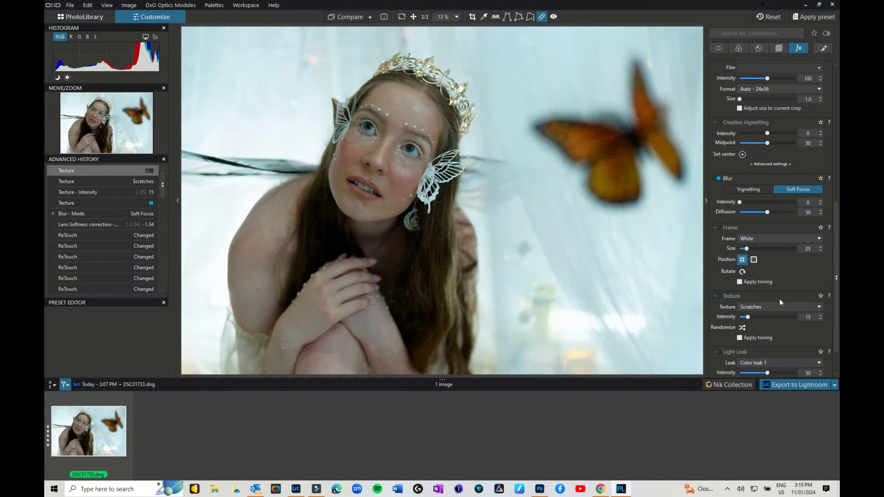
Enable the light leak effect and choose Color leak 8 for it.
scroll(780, 299, "down", 1)
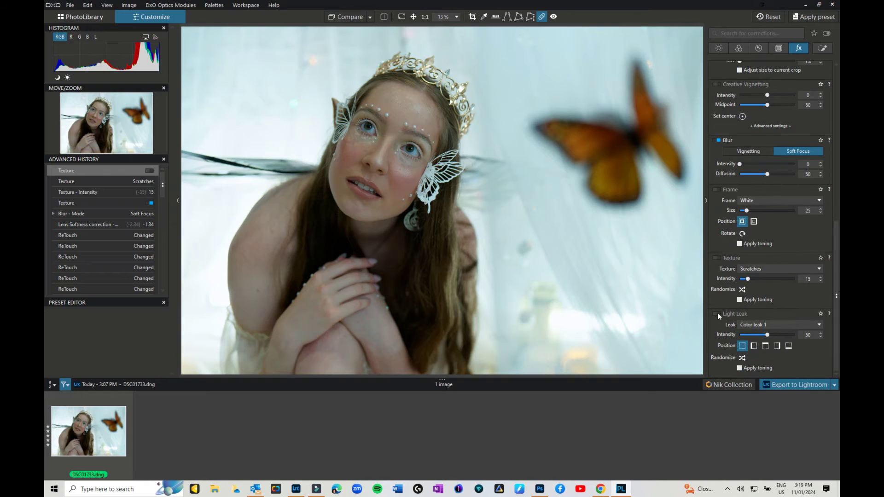
left_click(717, 313)
left_click(791, 324)
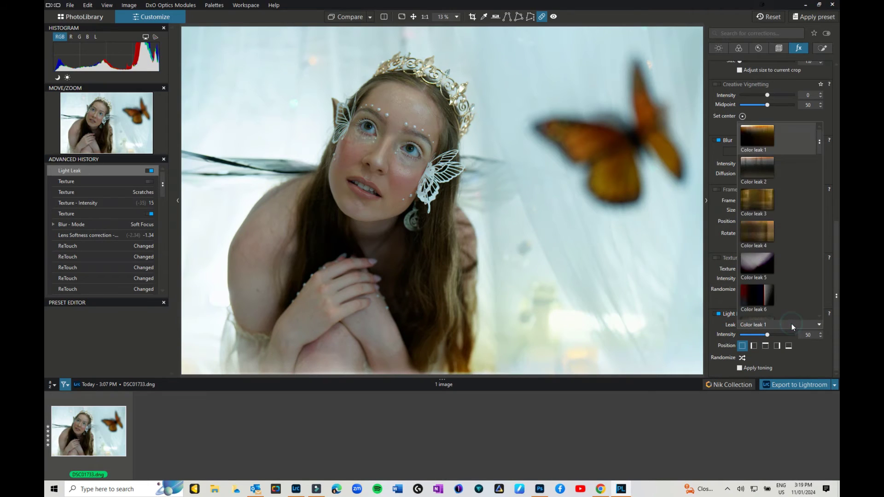
scroll(762, 301, "down", 3)
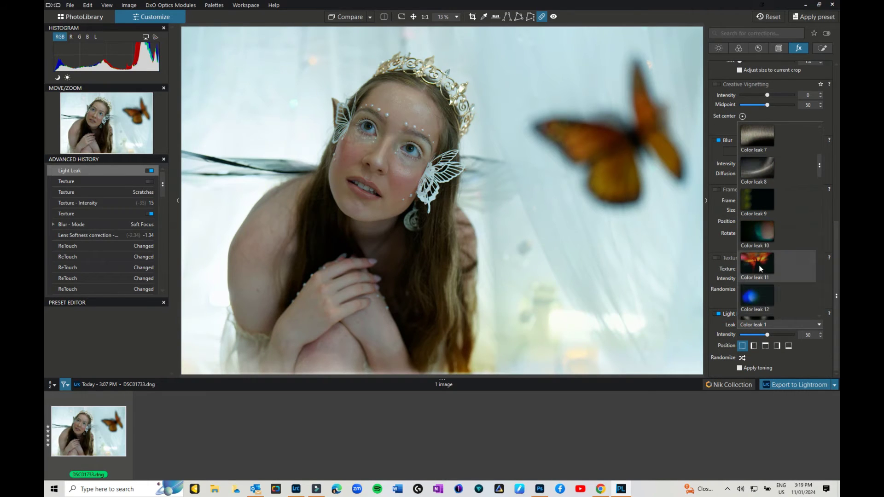
left_click(751, 175)
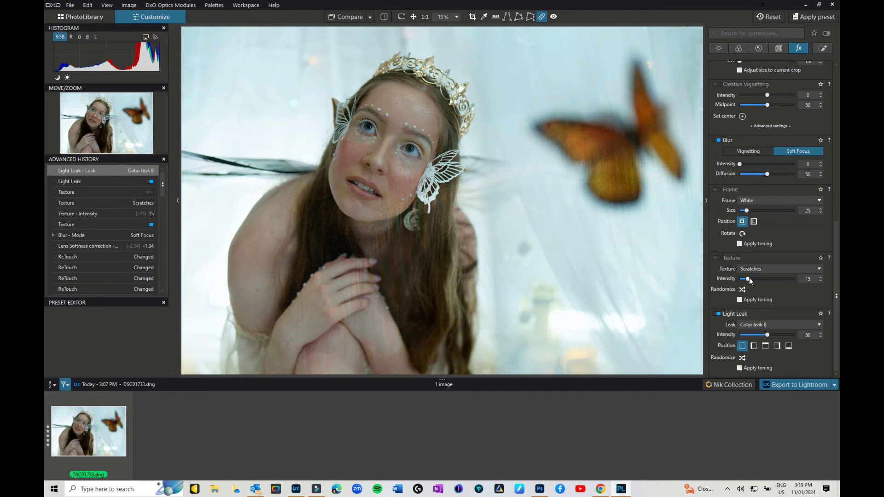
Set both the texture and light leak intensities to 26, with the texture turned off and the light leak randomized.
mouse_move(749, 278)
left_mouse_down()
mouse_move(766, 279)
mouse_move(753, 279)
left_mouse_up()
left_click(767, 335)
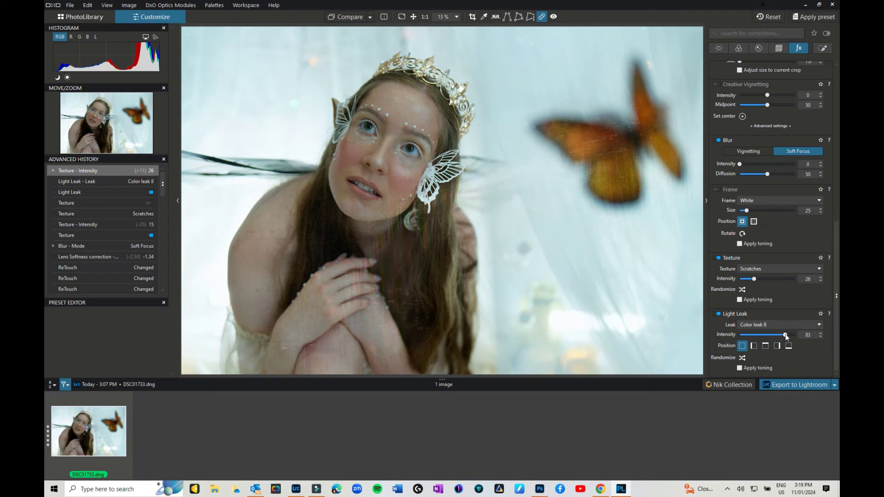
left_click(753, 334)
left_click(714, 257)
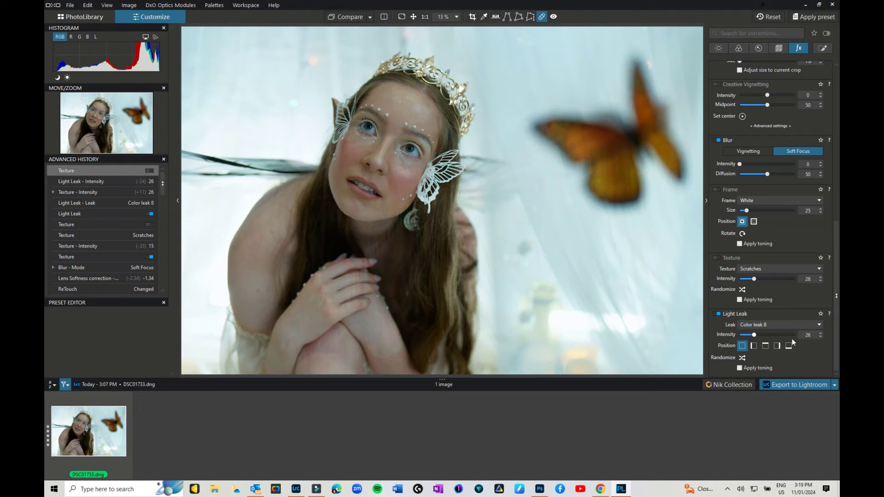
left_click(740, 358)
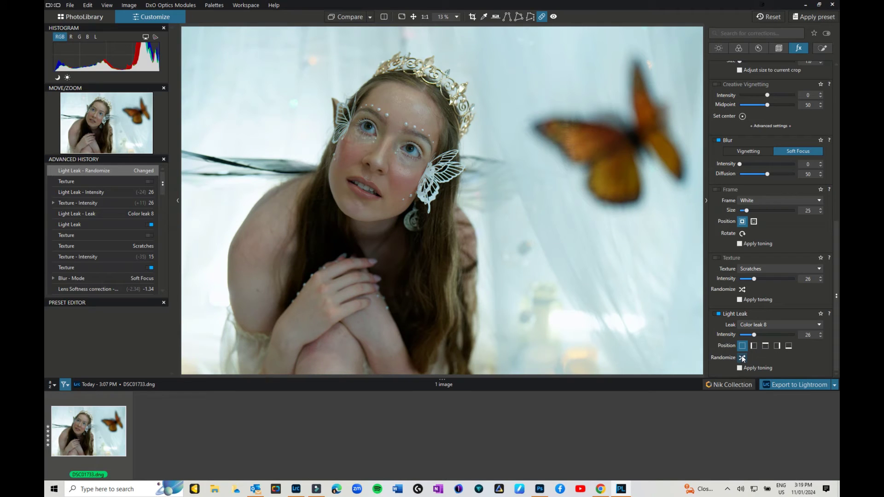
Apply the preset 4 - Portrait - High key from the Portrait and Landscape group.
scroll(810, 352, "up", 2)
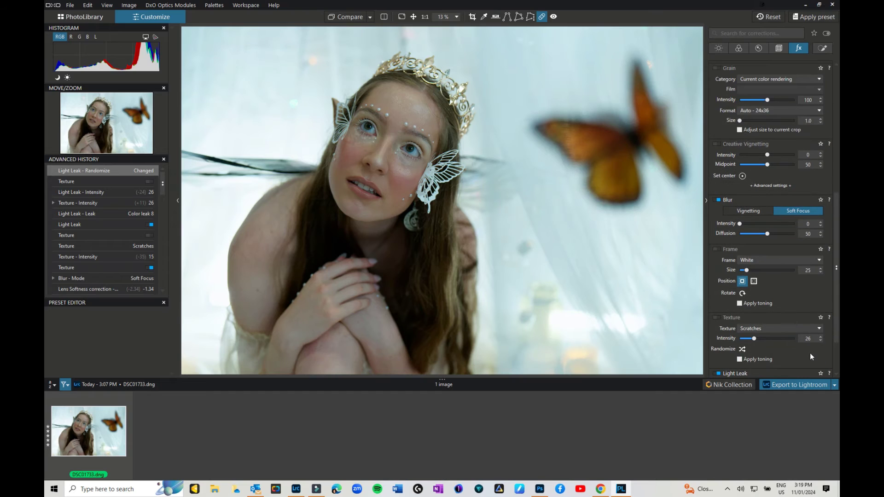
left_click(807, 18)
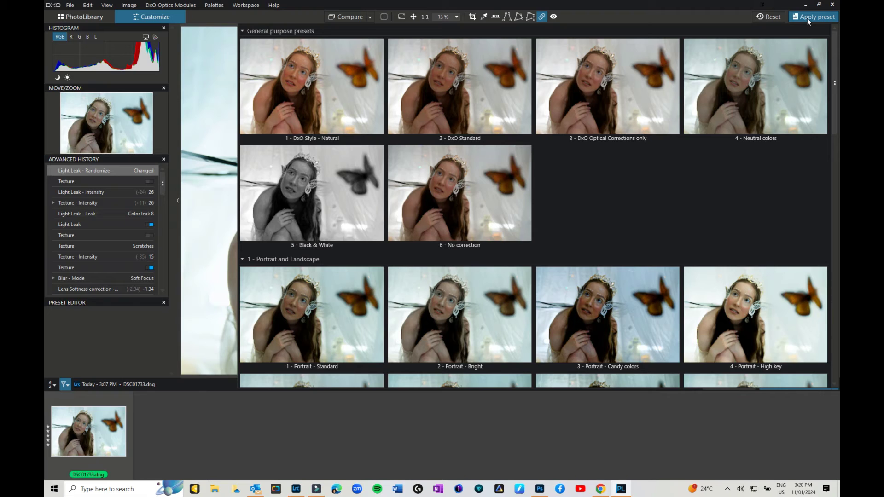
scroll(690, 254, "down", 1)
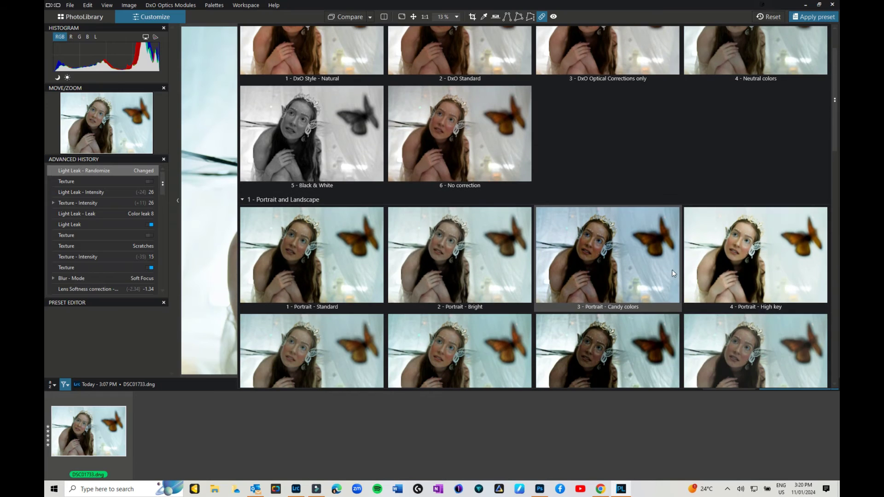
double_click(778, 258)
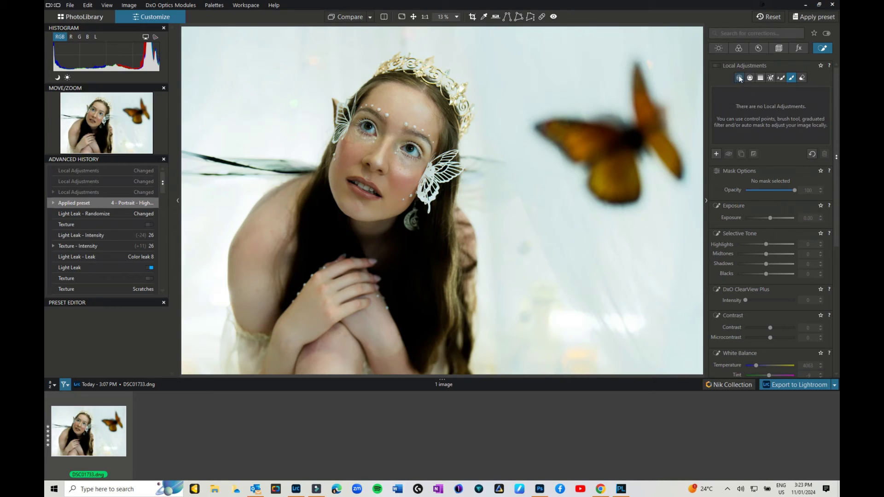
Add a local adjustment control point on the face, try its Highlights at 22 and bring them down to 1.
left_click(790, 78)
left_click(739, 78)
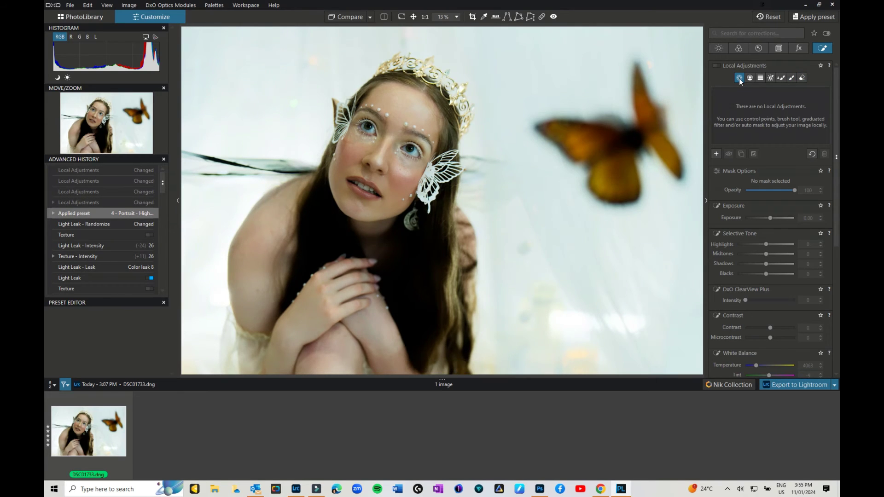
left_click(716, 153)
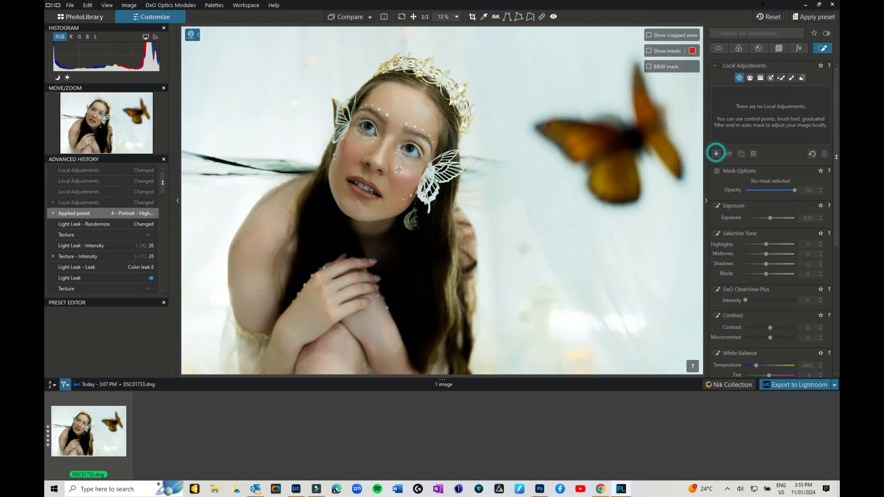
left_click(381, 154)
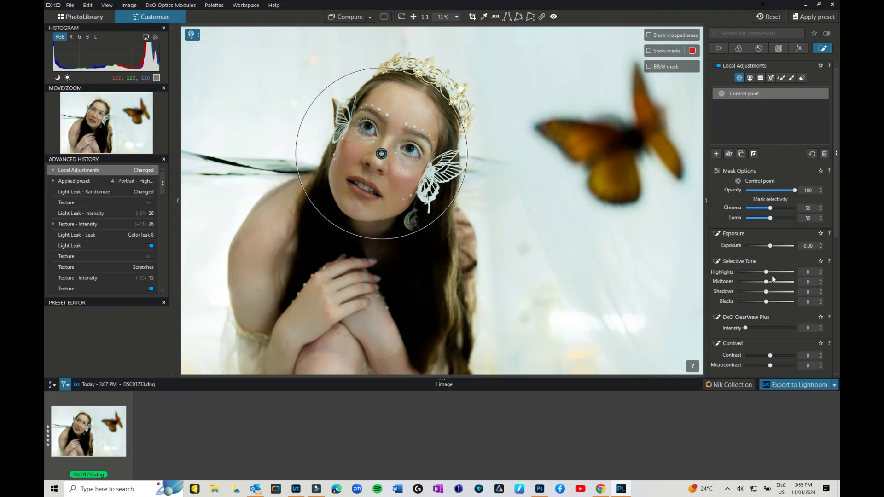
left_click_drag(765, 272, 773, 273)
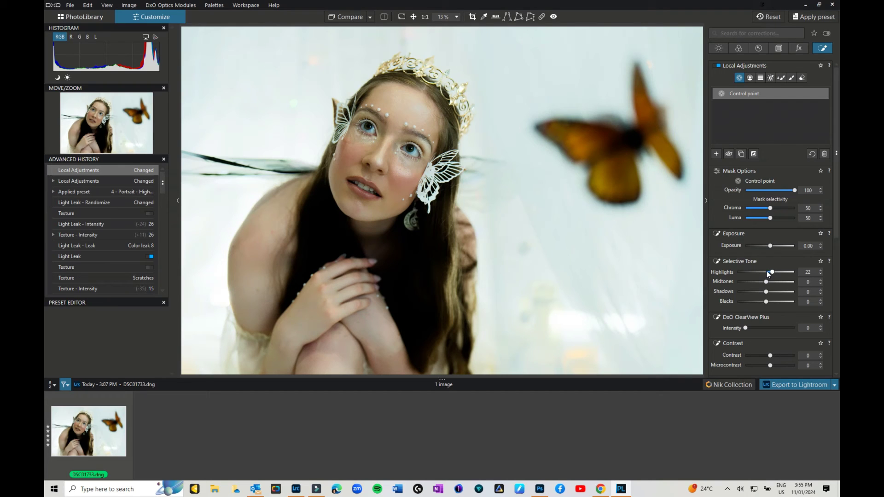
left_click(766, 272)
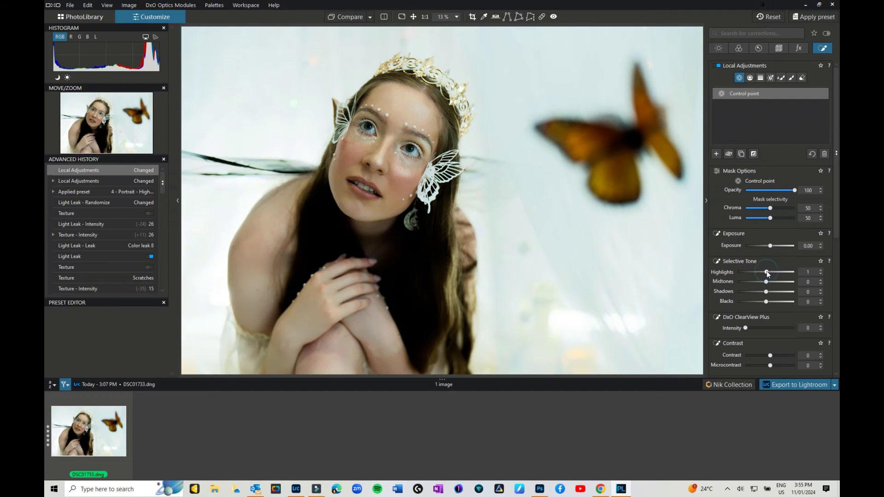
Add a second control point at the same spot on the face and invert its mask.
left_click(715, 154)
left_click(381, 153)
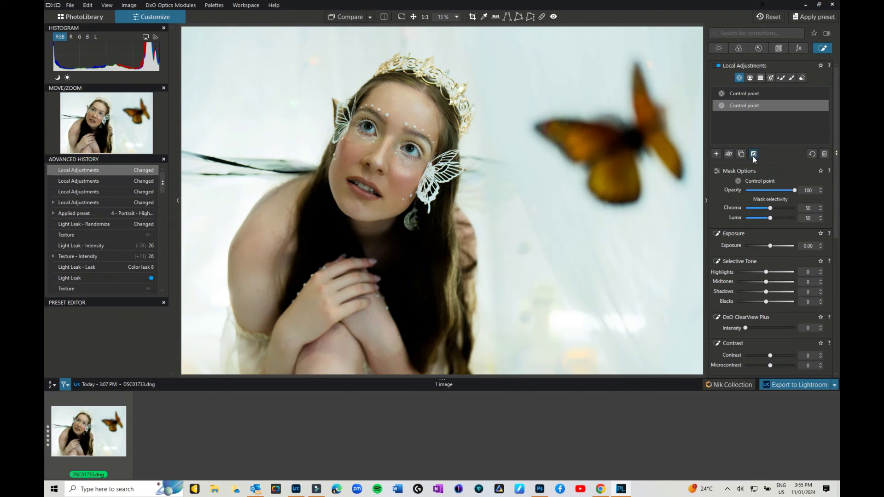
left_click(754, 154)
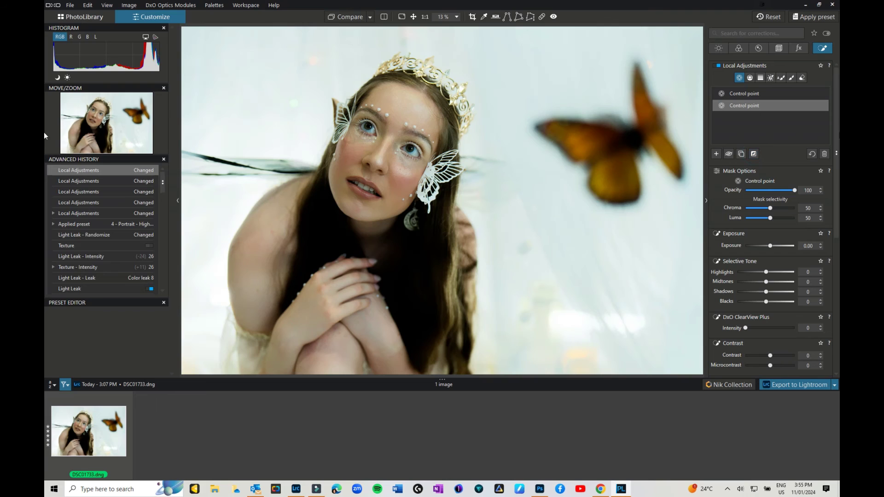
scroll(830, 340, "down", 5)
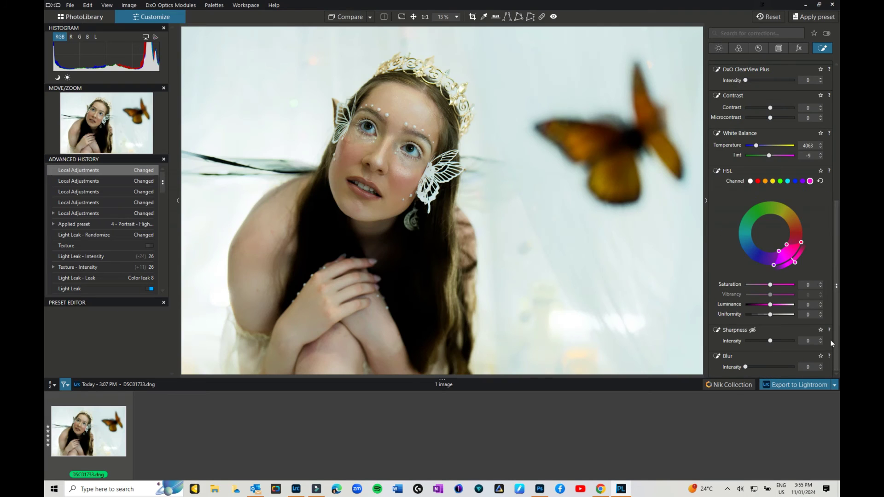
Raise the Blur intensity slightly for the inverted control point in the local adjustments.
left_click_drag(745, 367, 750, 368)
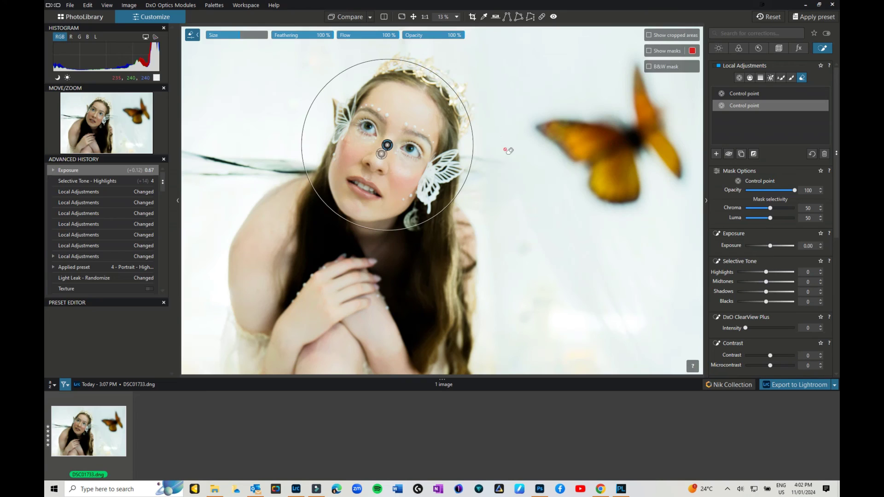
Review the export-to-disk options for the Standard output JPEG and close them without exporting.
left_click(835, 385)
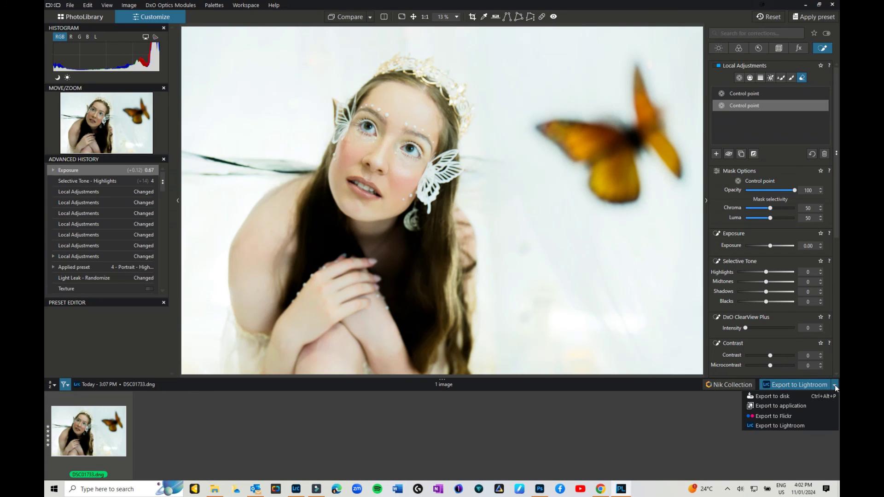
left_click(803, 397)
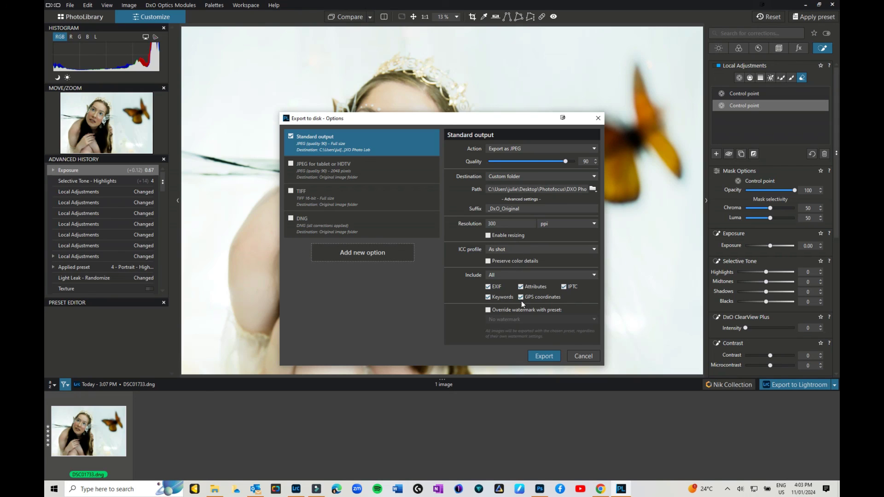
left_click(577, 357)
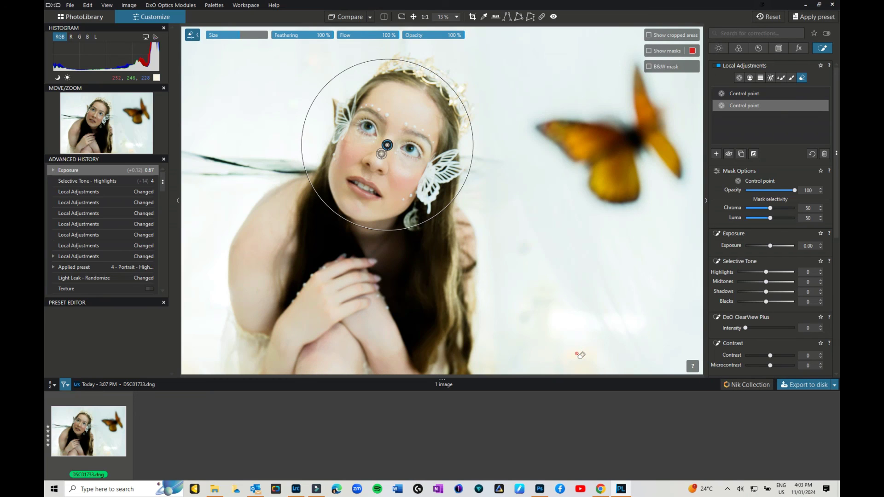
Crop the portrait to a 16:9 aspect ratio and bring back the local adjustment control points on the image.
left_click(779, 48)
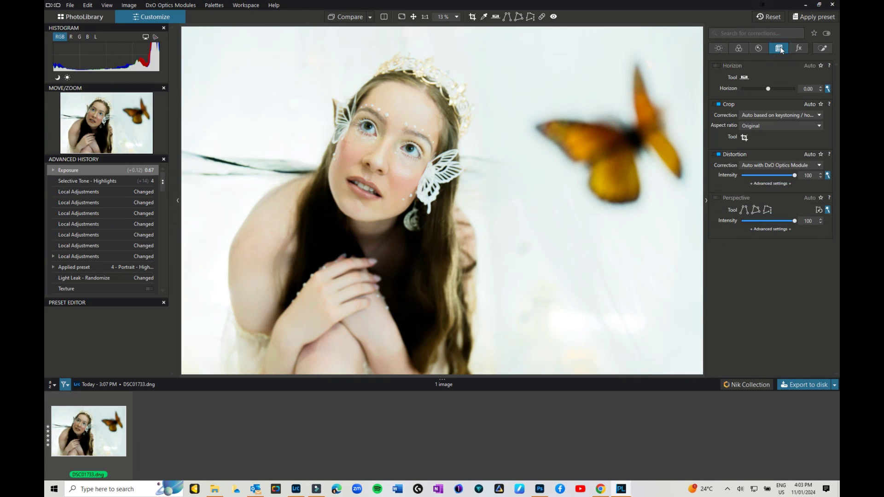
left_click(804, 129)
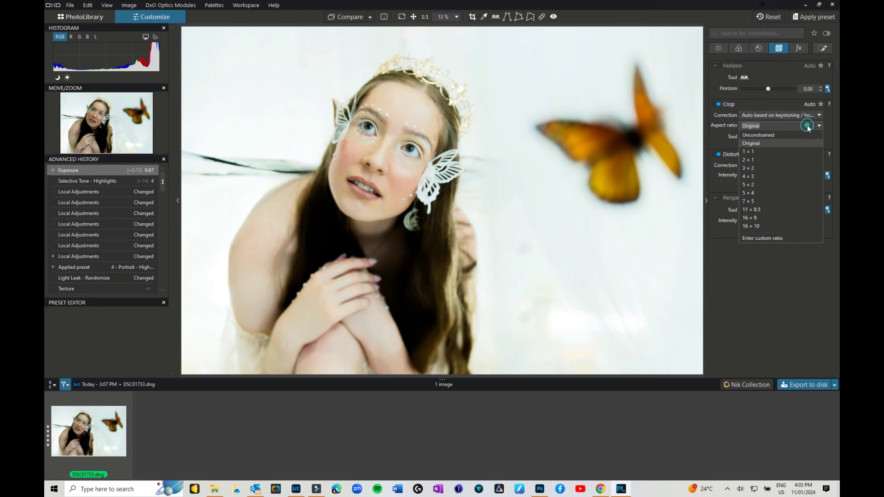
left_click(766, 217)
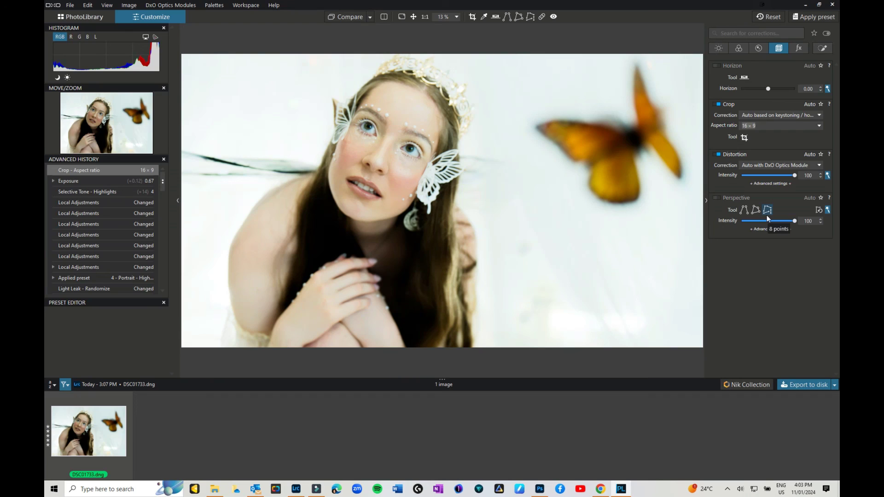
key("l")
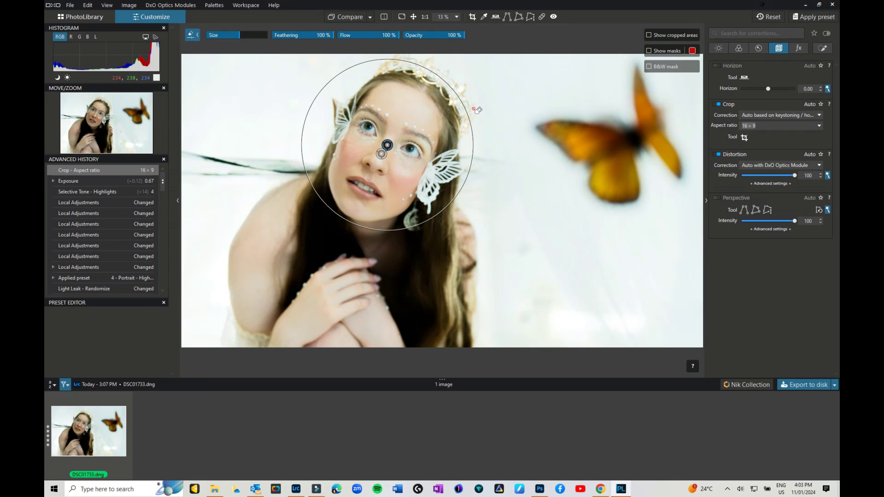